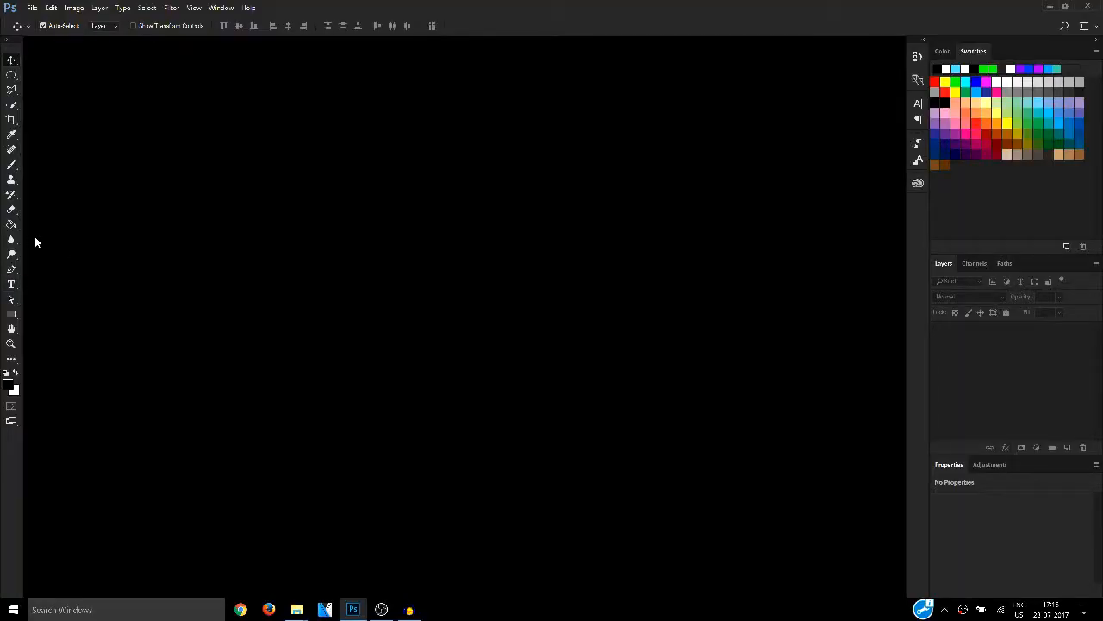
Step: Create a new document 1280 pixels wide and 720 pixels high at a resolution of 32 pixels/inch
left_click(12, 210)
left_click(11, 59)
left_click(30, 8)
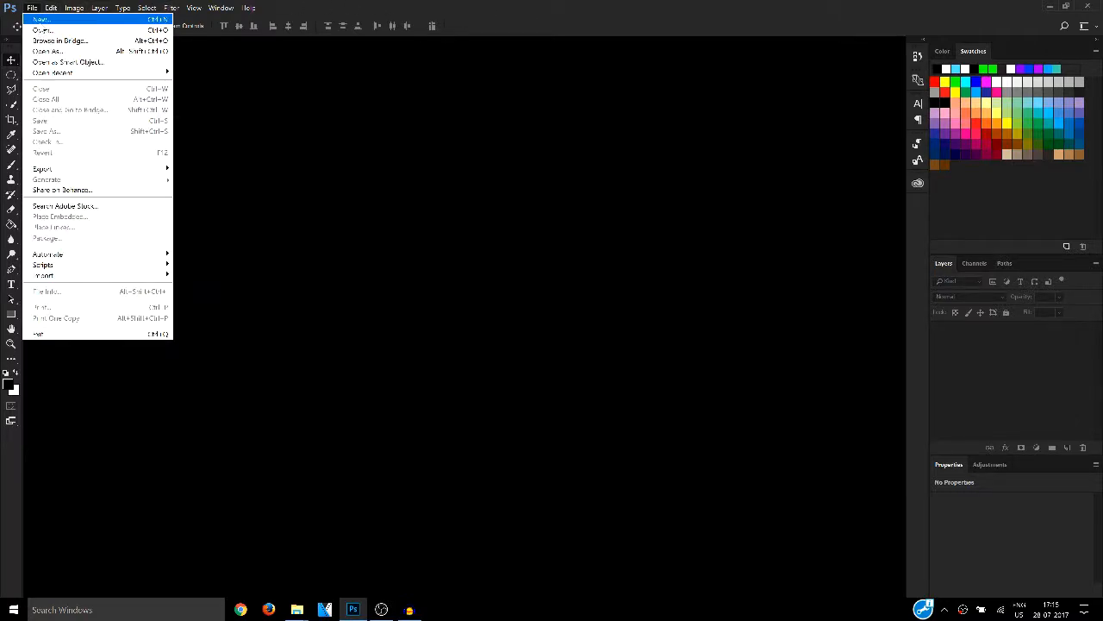
left_click(39, 19)
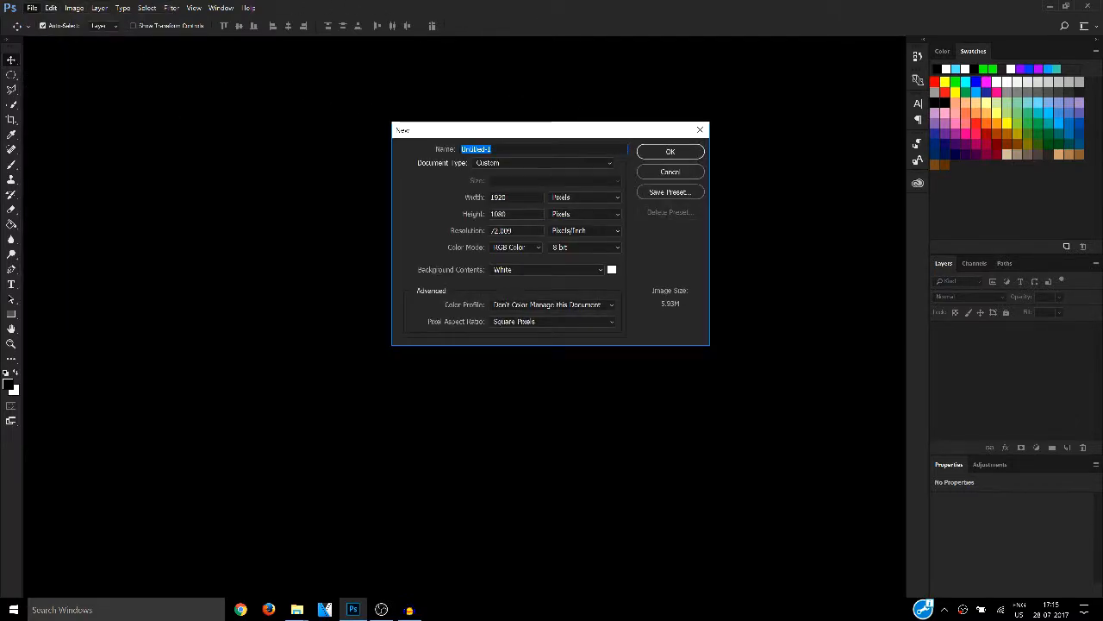
left_click(491, 197)
double_click(492, 198)
key("Tab")
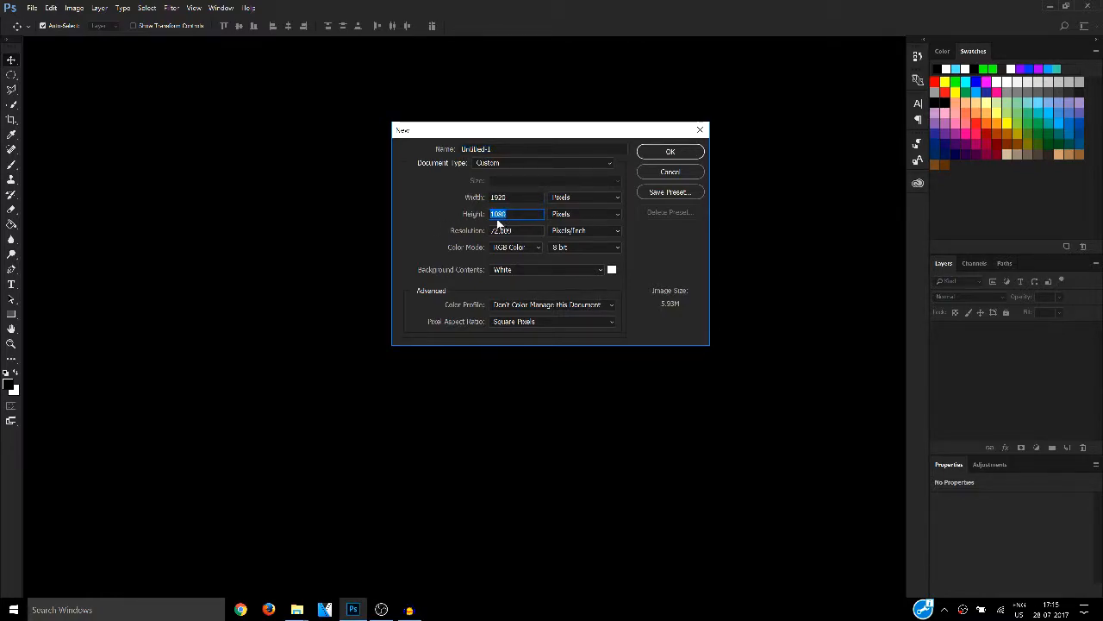
double_click(509, 198)
type("1280")
key("Tab")
type("720")
key("Tab")
type("32")
left_click(660, 155)
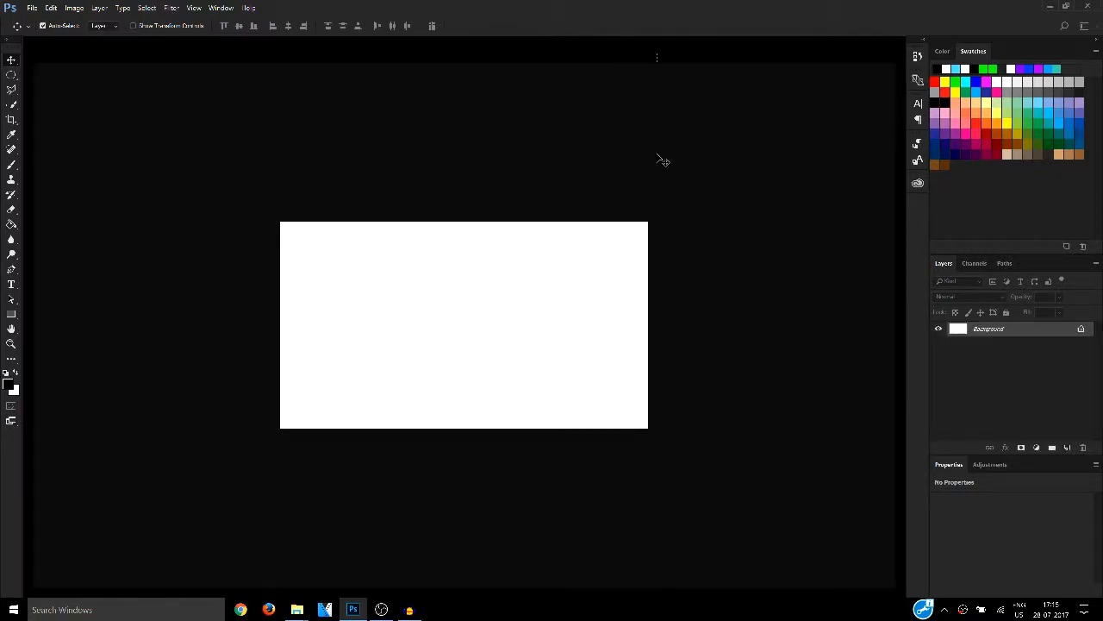
Step: Place the photoshop2 logo image as a linked smart object and commit it at its default size
scroll(480, 297, "up", 4)
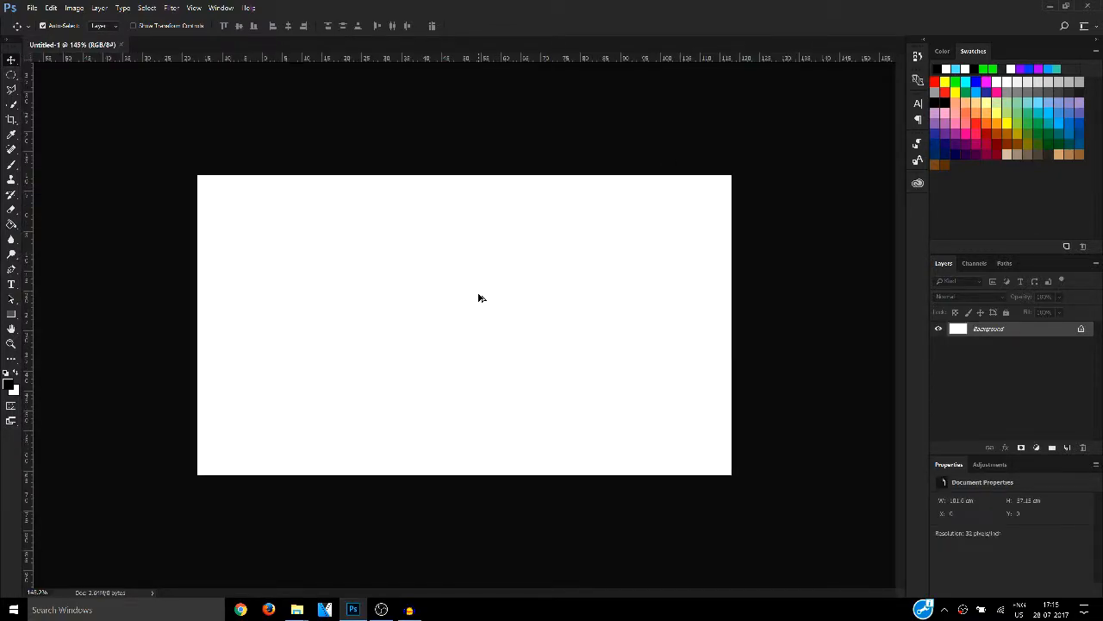
scroll(481, 309, "up", 2)
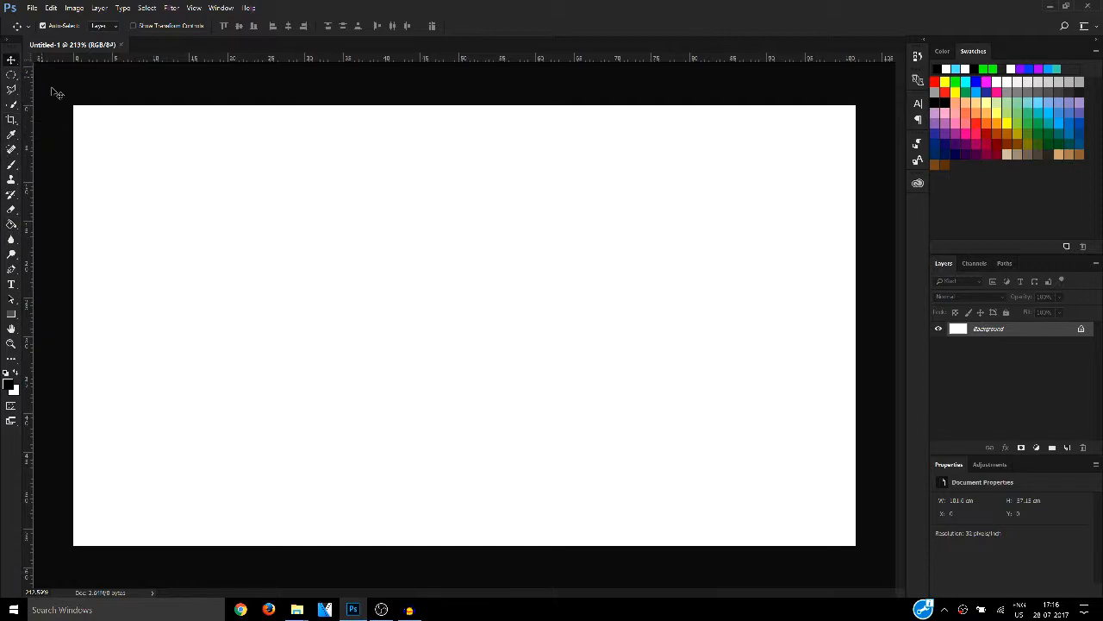
left_click(31, 8)
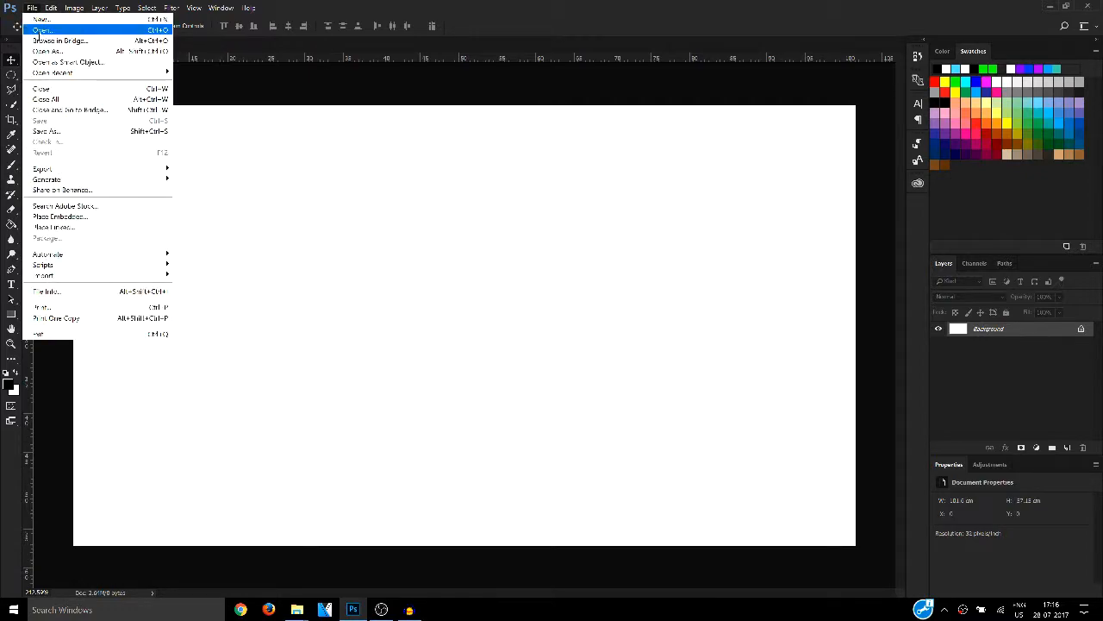
left_click(68, 221)
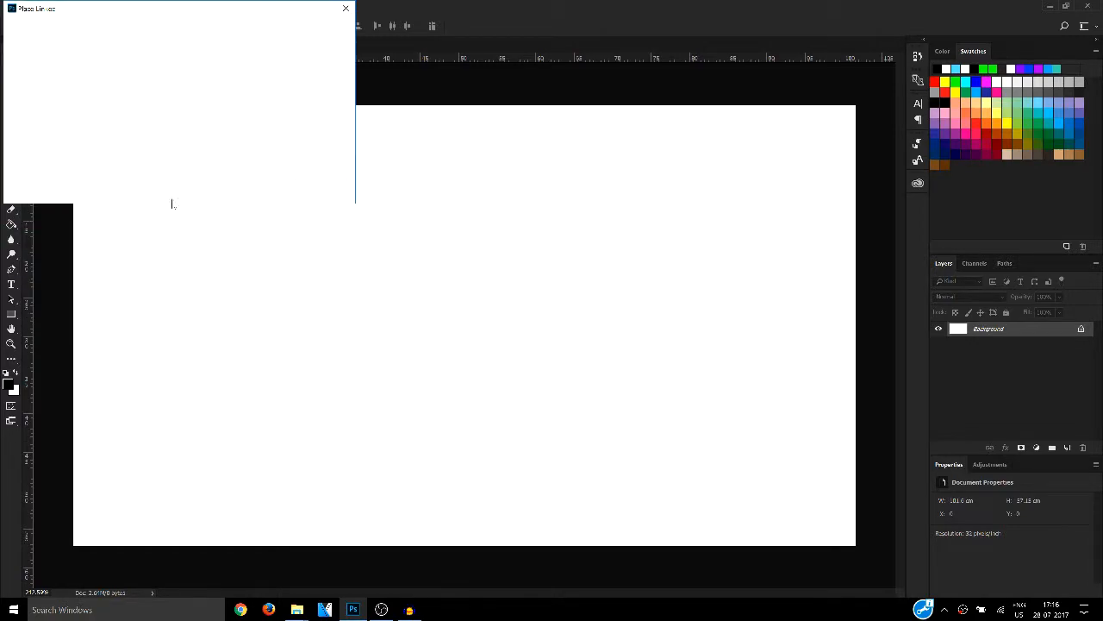
double_click(135, 84)
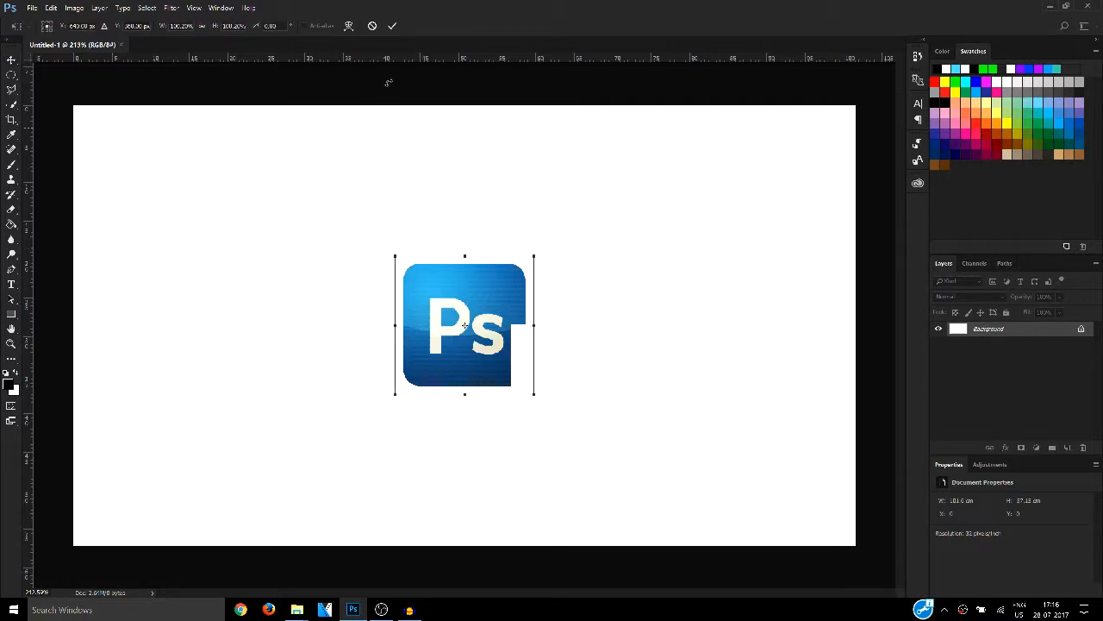
left_click(393, 25)
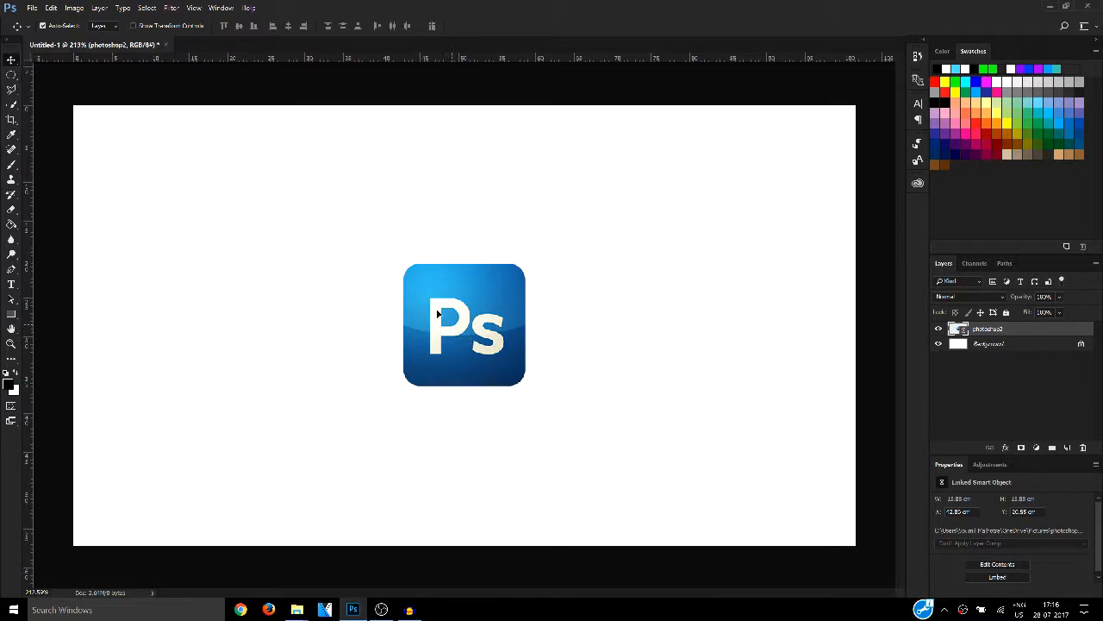
Step: Move the logo into the canvas's upper-left corner, about 1.8 cm from the left edge and 1.1 cm from the top
left_click_drag(440, 314, 301, 272)
left_click_drag(384, 461, 163, 173)
left_click(11, 66)
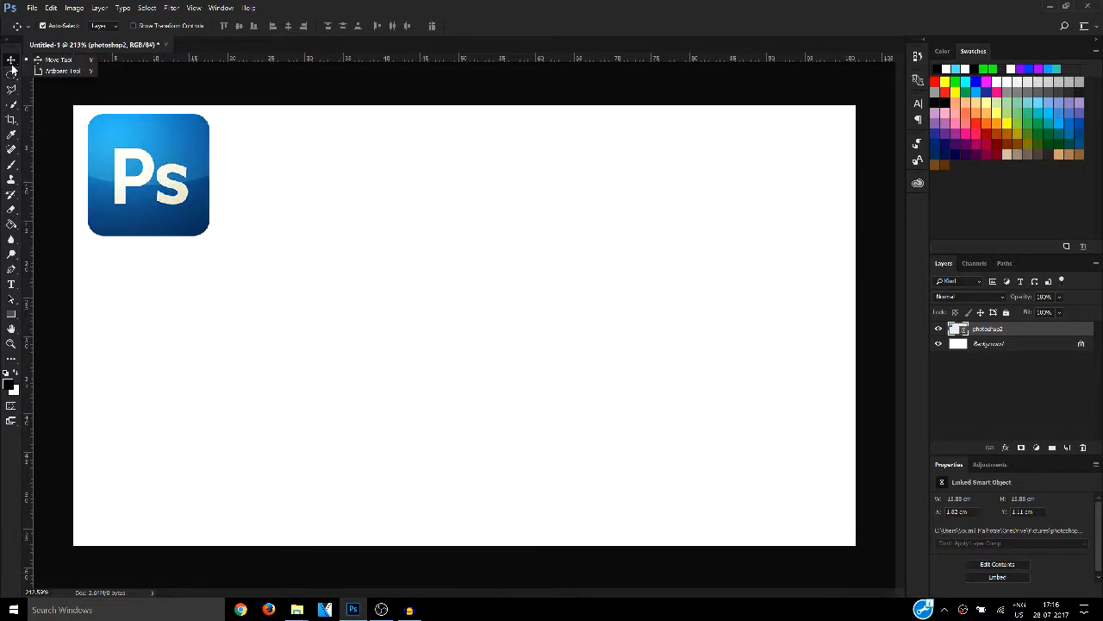
left_click(62, 61)
Step: Set up the Brush tool with black as the foreground color and make the Background layer active
left_click(11, 165)
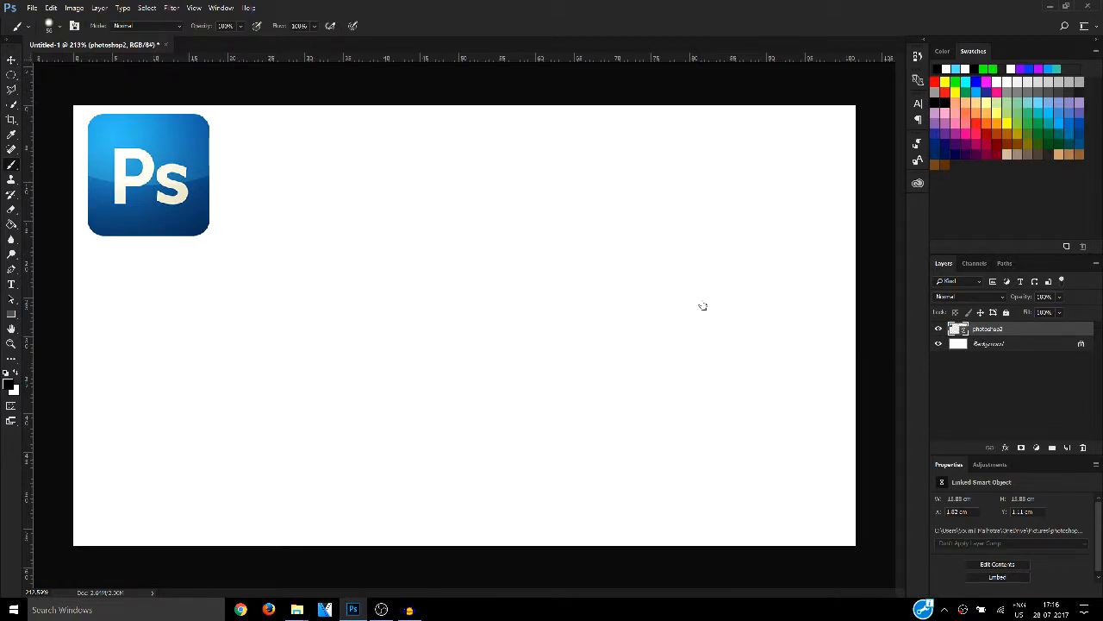
left_click(1030, 345)
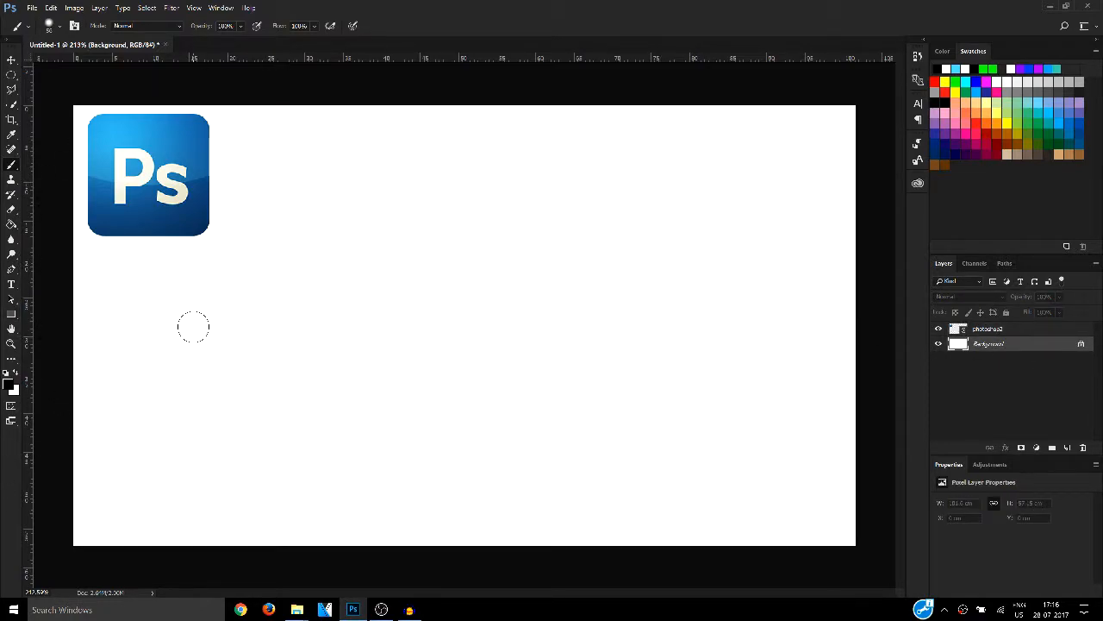
left_click(11, 385)
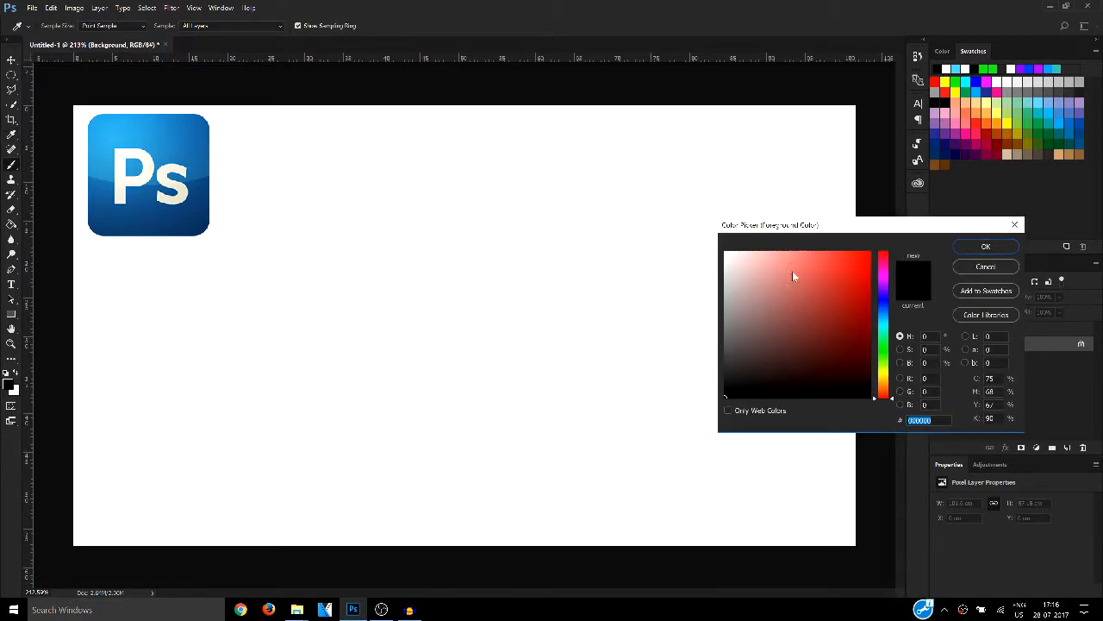
left_click(982, 247)
Step: Paint thick soft-edged black scribbles and a large loop around them on the Background layer
left_click(374, 184)
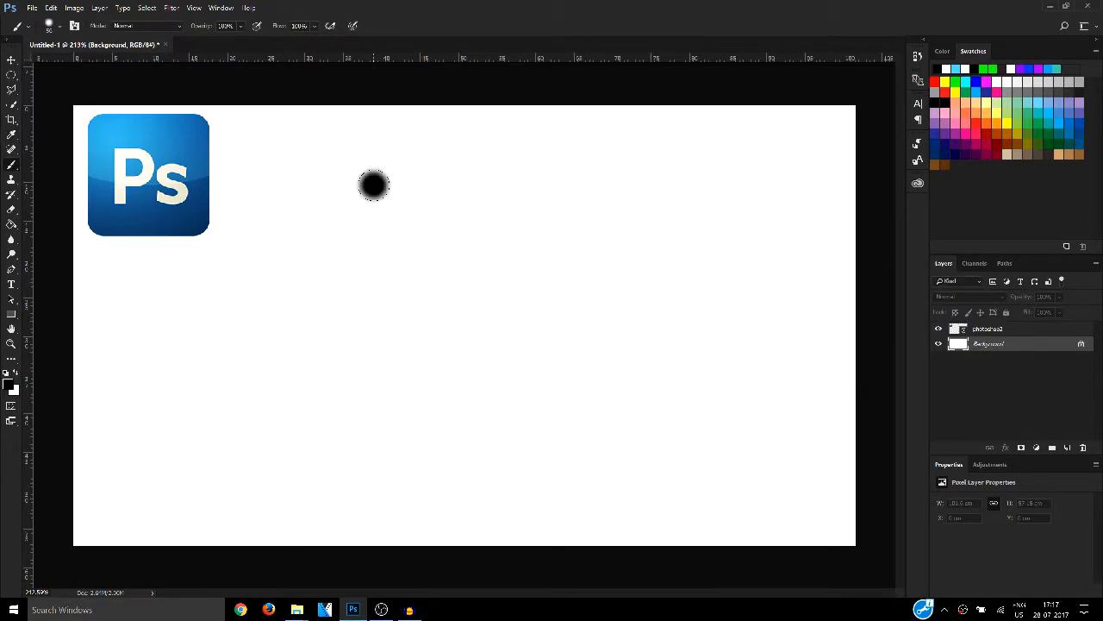
mouse_move(373, 185)
left_mouse_down()
mouse_move(391, 312)
mouse_move(492, 339)
mouse_move(556, 317)
left_mouse_up()
mouse_move(534, 192)
left_mouse_down()
mouse_move(431, 250)
mouse_move(483, 168)
mouse_move(530, 310)
mouse_move(481, 231)
mouse_move(487, 284)
mouse_move(457, 309)
left_mouse_up()
mouse_move(189, 374)
left_mouse_down()
mouse_move(376, 463)
mouse_move(549, 481)
mouse_move(685, 317)
mouse_move(585, 196)
mouse_move(225, 305)
mouse_move(318, 416)
left_mouse_up()
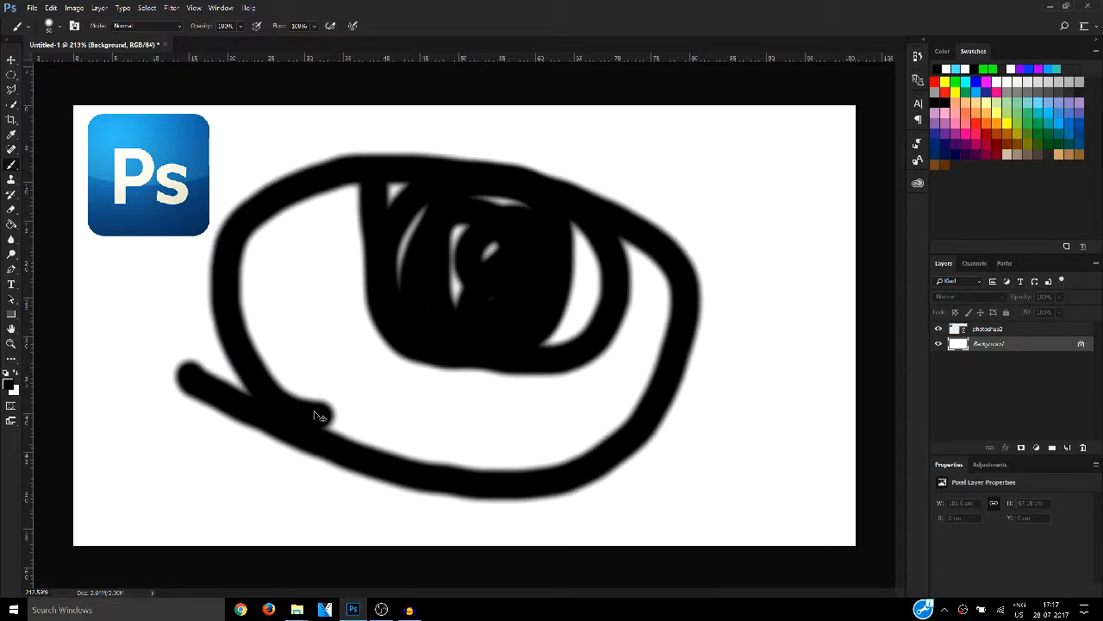
Step: Undo all the scribbled brush strokes on the Background layer
key("ctrl+z")
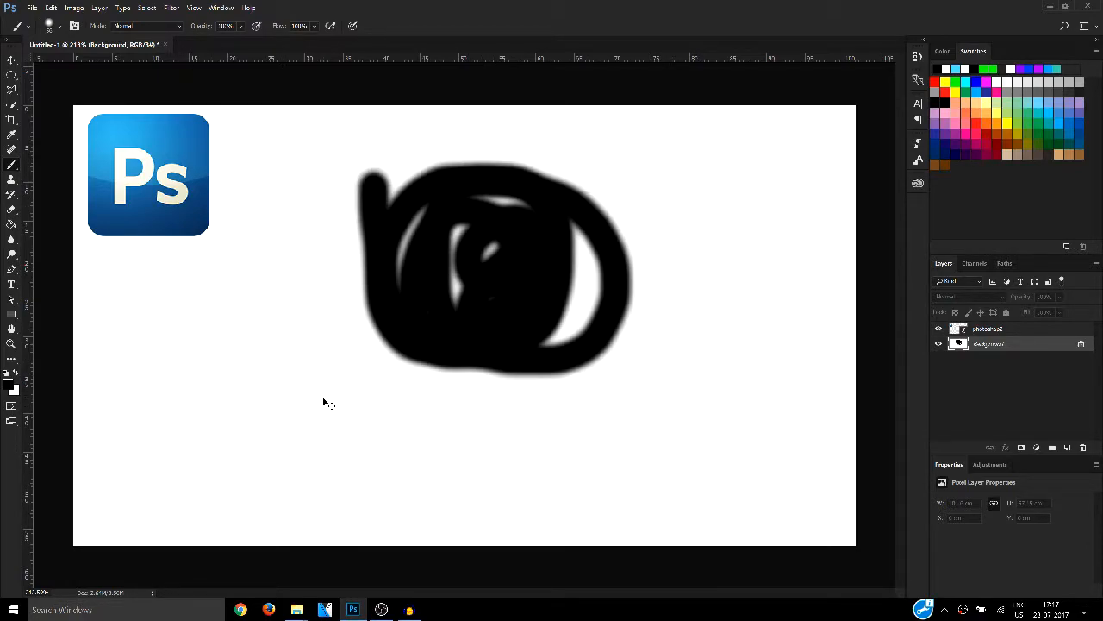
key("ctrl+alt+z")
key("ctrl+alt+z")
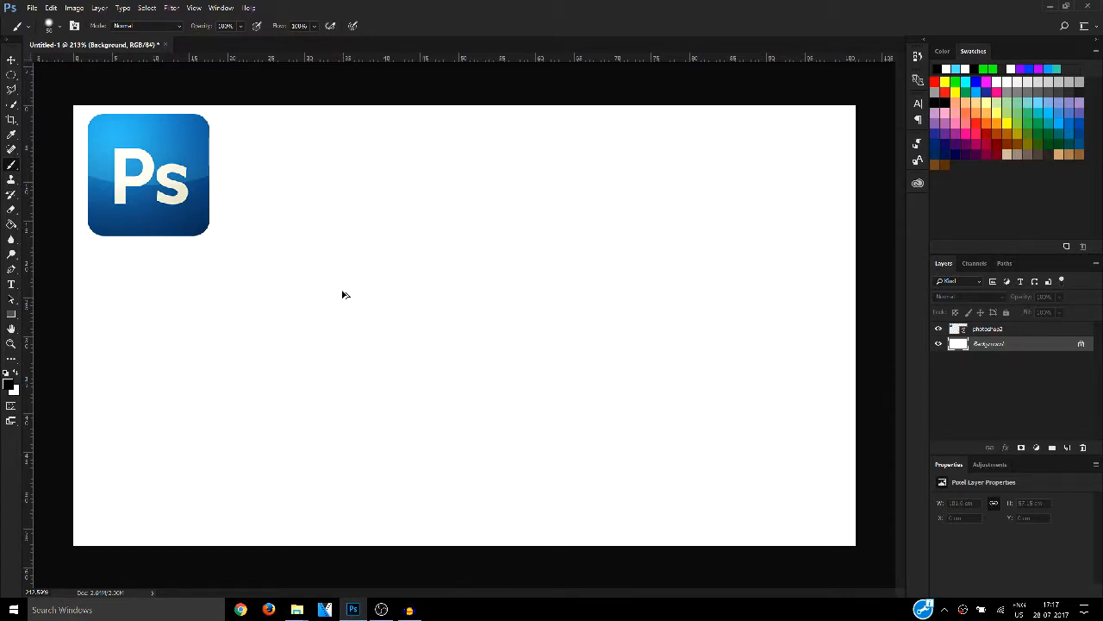
Step: Adjust the brush tip on the canvas, trying different sizes and raising its hardness to a hard edge
left_click_drag(343, 295, 353, 382)
mouse_move(347, 287)
left_mouse_down()
mouse_move(339, 468)
mouse_move(348, 139)
left_mouse_up()
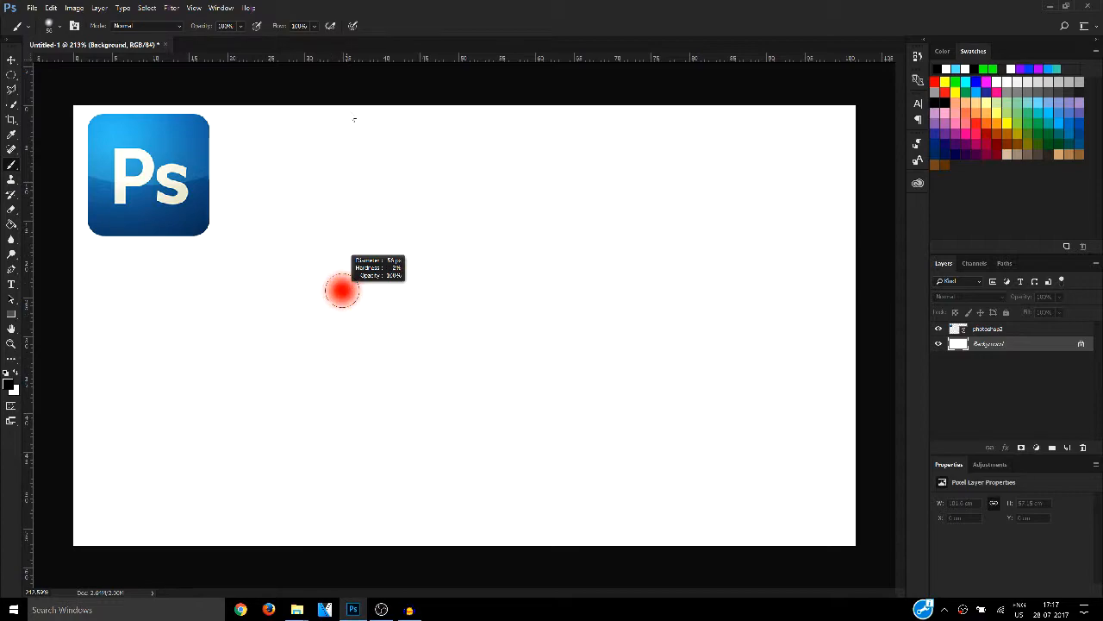
mouse_move(360, 50)
left_mouse_down()
mouse_move(433, 152)
mouse_move(329, 3)
mouse_move(743, 55)
mouse_move(680, 73)
mouse_move(648, 129)
mouse_move(779, 175)
mouse_move(452, 219)
mouse_move(263, 303)
left_mouse_up()
mouse_move(290, 117)
left_mouse_down()
mouse_move(310, 161)
mouse_move(324, 380)
mouse_move(328, 300)
left_mouse_up()
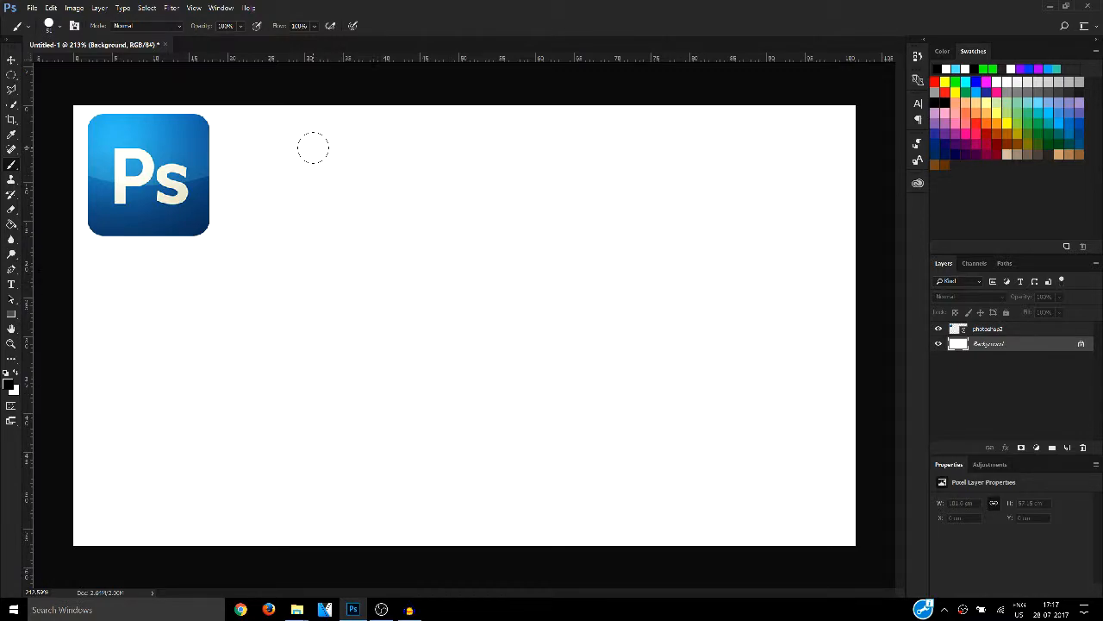
Step: Handwrite a first name in large hard-edged black letters across the upper part of the canvas
mouse_move(313, 148)
left_mouse_down()
mouse_move(255, 167)
mouse_move(341, 247)
mouse_move(362, 312)
mouse_move(248, 333)
left_mouse_up()
mouse_move(384, 175)
left_mouse_down()
mouse_move(434, 172)
mouse_move(409, 155)
left_mouse_up()
mouse_move(480, 154)
left_mouse_down()
mouse_move(505, 201)
mouse_move(536, 140)
mouse_move(584, 215)
mouse_move(645, 151)
mouse_move(677, 155)
mouse_move(685, 197)
left_mouse_up()
left_click_drag(700, 136, 733, 214)
left_click(700, 114)
mouse_move(759, 105)
left_mouse_down()
mouse_move(785, 176)
mouse_move(862, 155)
left_mouse_up()
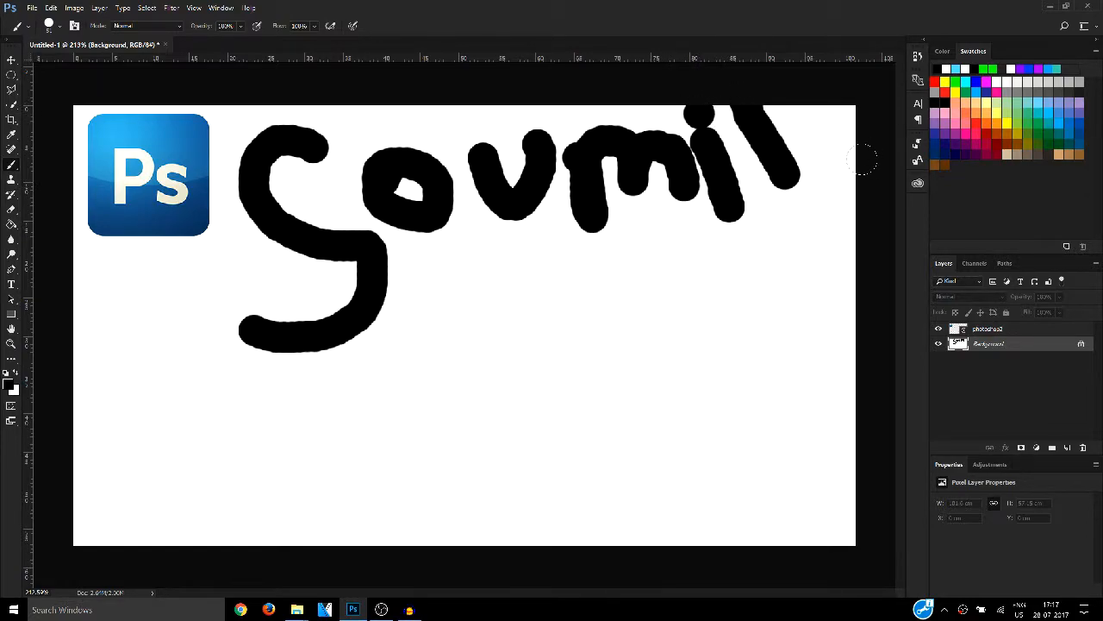
Step: Paint a face in the canvas's lower-right area, with an outline, two eyes, a nose dot and a smiling mouth
mouse_move(532, 357)
left_mouse_down()
mouse_move(744, 492)
mouse_move(859, 304)
mouse_move(542, 359)
left_mouse_up()
left_click(545, 429)
left_click(738, 372)
left_click_drag(618, 474, 784, 427)
left_click(668, 414)
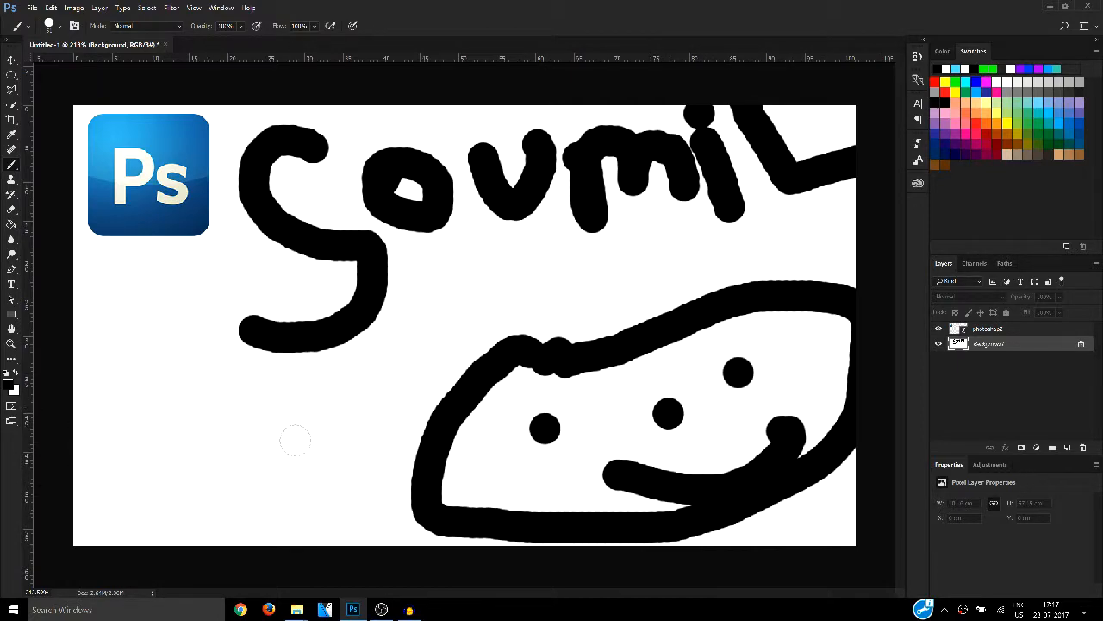
Step: Lower the brush hardness and handwrite the first name again in soft-edged letters below the first, undoing the final letter's stroke
right_click(191, 342, "alt")
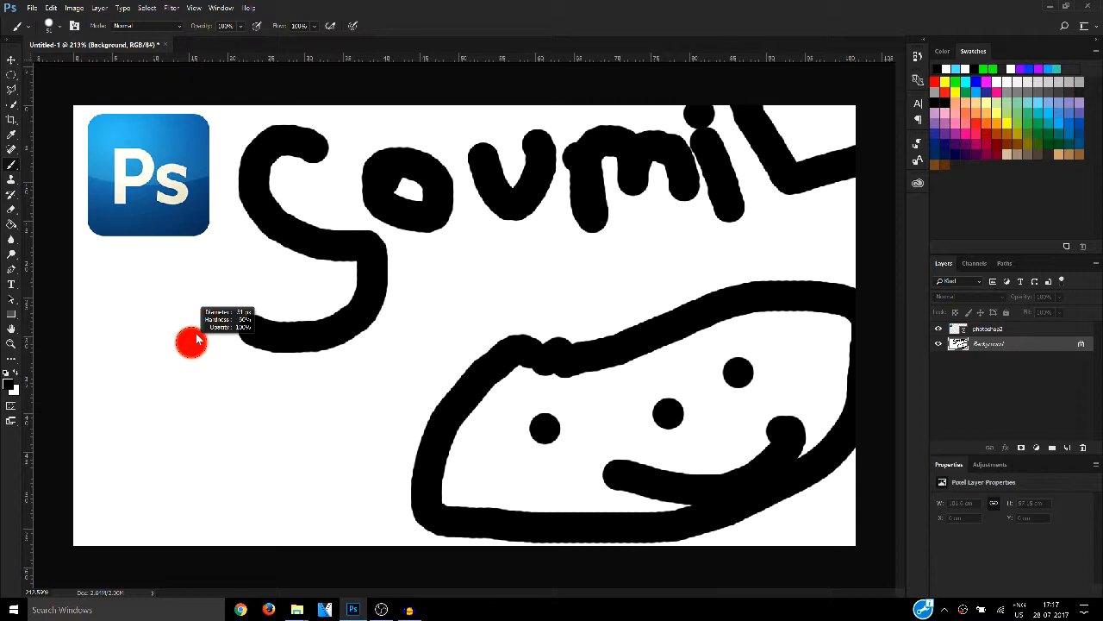
mouse_move(154, 338)
left_mouse_down()
mouse_move(123, 343)
mouse_move(183, 417)
mouse_move(110, 468)
mouse_move(87, 441)
left_mouse_up()
mouse_move(217, 367)
left_mouse_down()
mouse_move(247, 427)
mouse_move(224, 371)
left_mouse_up()
mouse_move(303, 354)
left_mouse_down()
mouse_move(376, 369)
mouse_move(447, 341)
mouse_move(455, 358)
mouse_move(470, 298)
mouse_move(491, 340)
left_mouse_up()
left_click_drag(510, 269, 513, 324)
left_click(530, 229)
left_click_drag(595, 222, 597, 331)
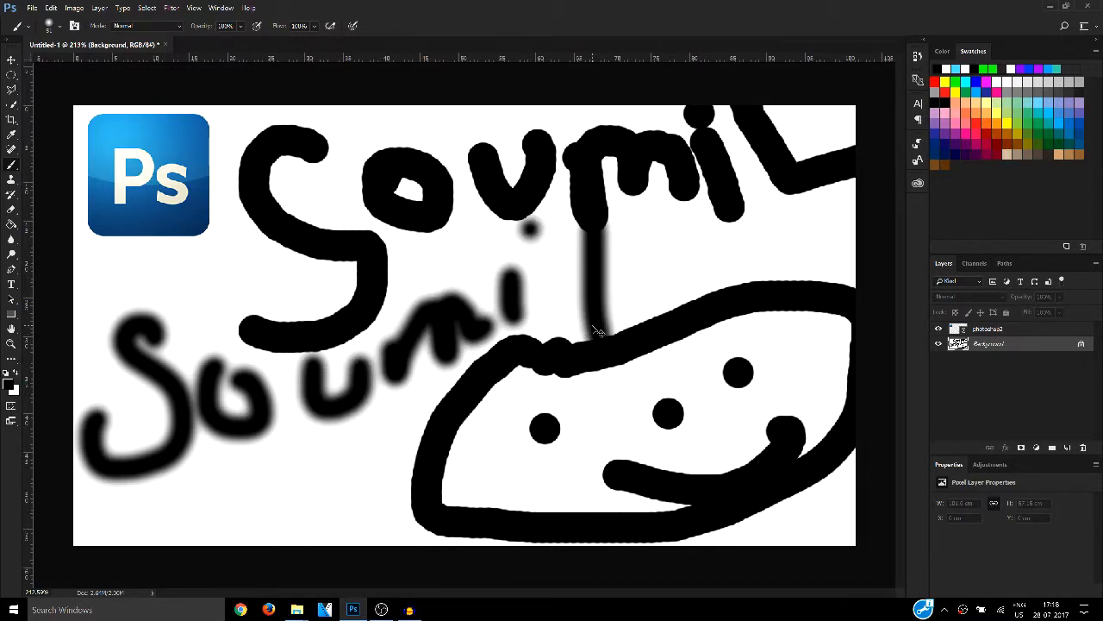
key("ctrl+z")
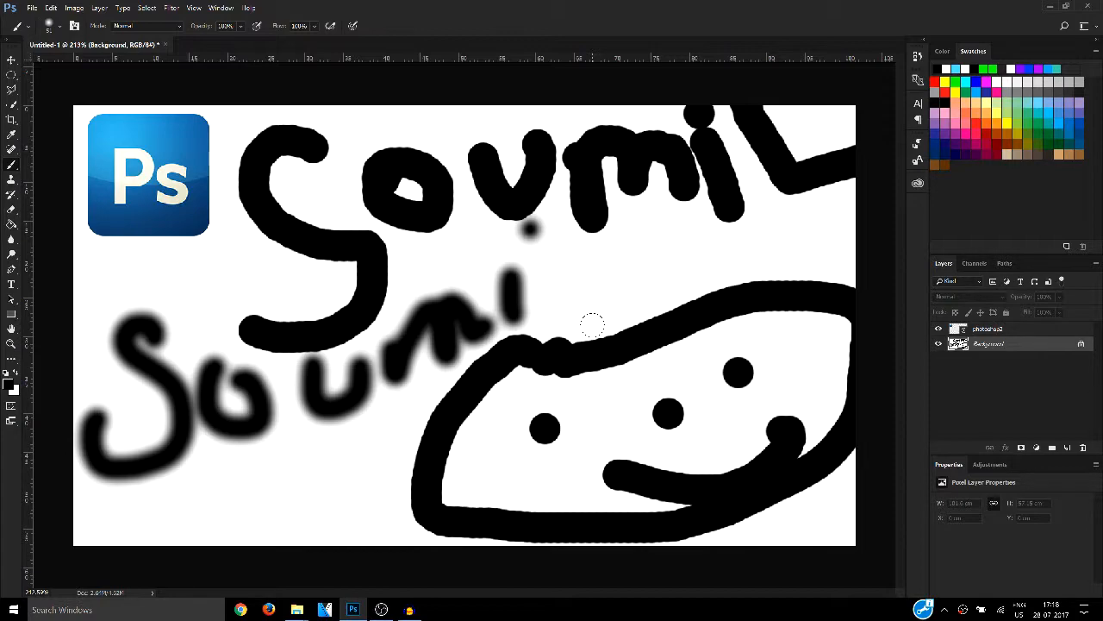
Step: Draw thin black freehand letters with the Pencil tool over the soft lettering and across the lower canvas
right_click(11, 165)
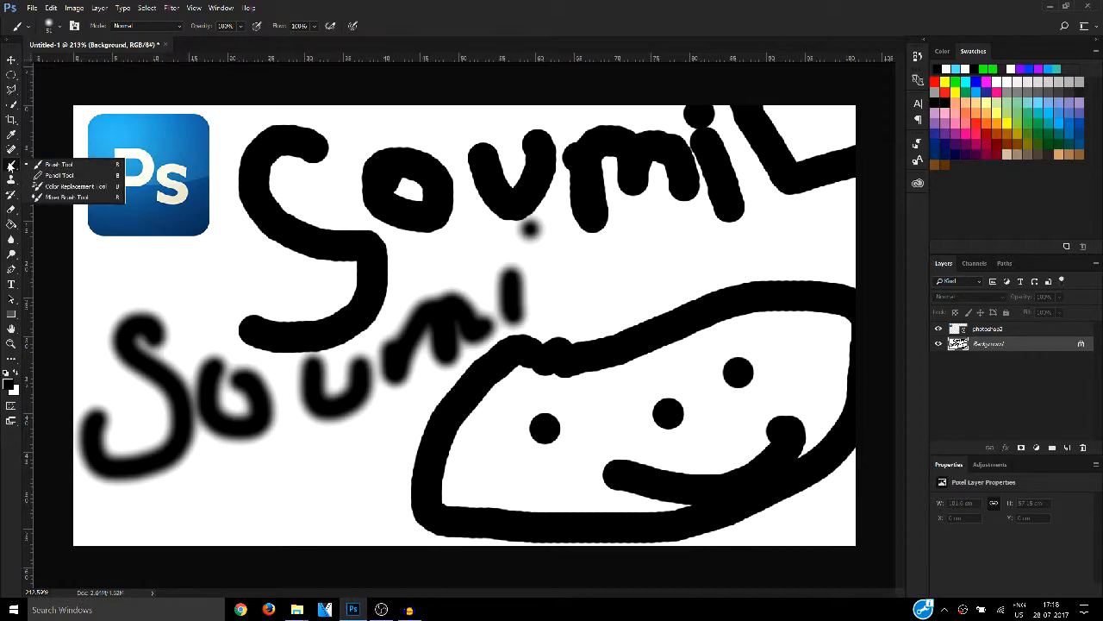
left_click(12, 165)
right_click(13, 164)
left_click(43, 164)
right_click(12, 170)
left_click(51, 178)
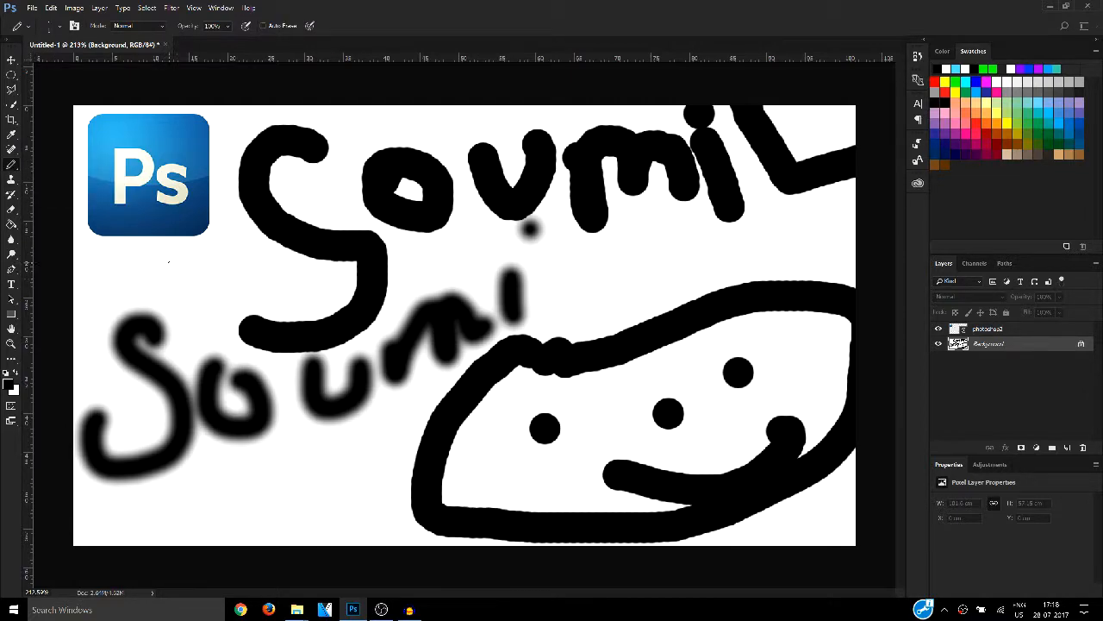
mouse_move(195, 266)
left_mouse_down()
mouse_move(164, 303)
mouse_move(247, 371)
left_mouse_up()
left_click_drag(461, 435, 653, 444)
Step: Set the Color Replacement tool's sampling to Once and return to the Brush tool
right_click(10, 166)
left_click(52, 188)
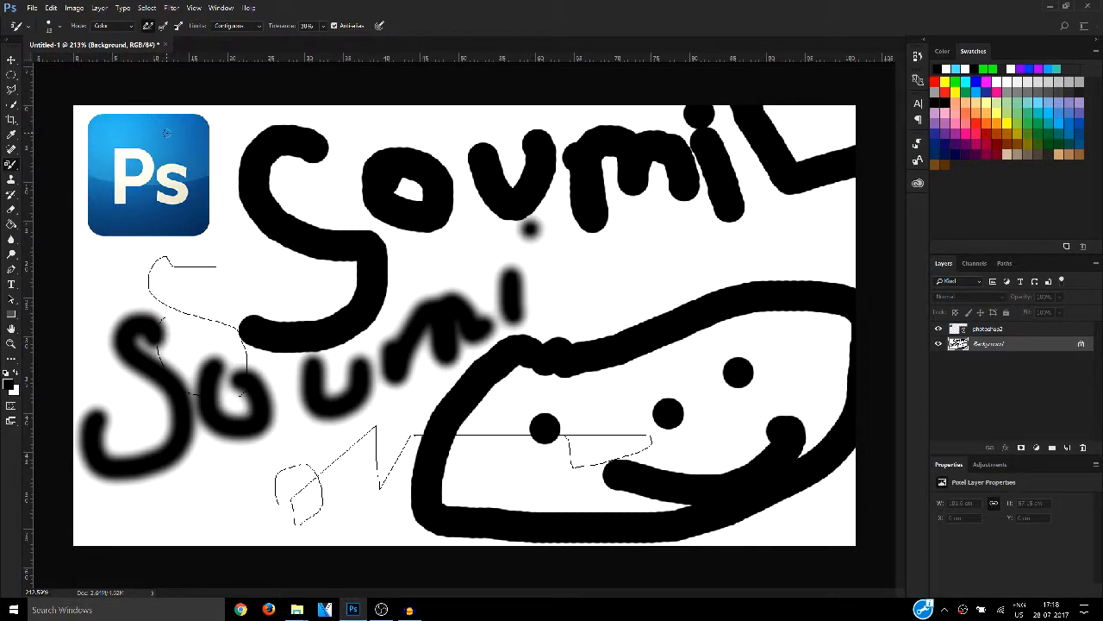
left_click(163, 25)
left_click(12, 164)
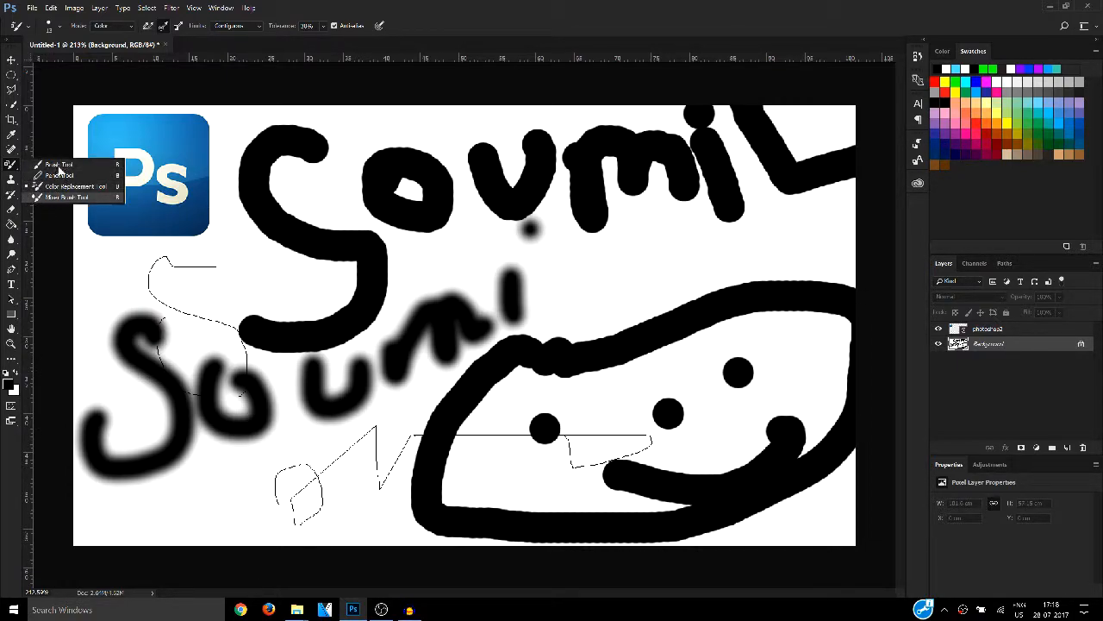
left_click(59, 164)
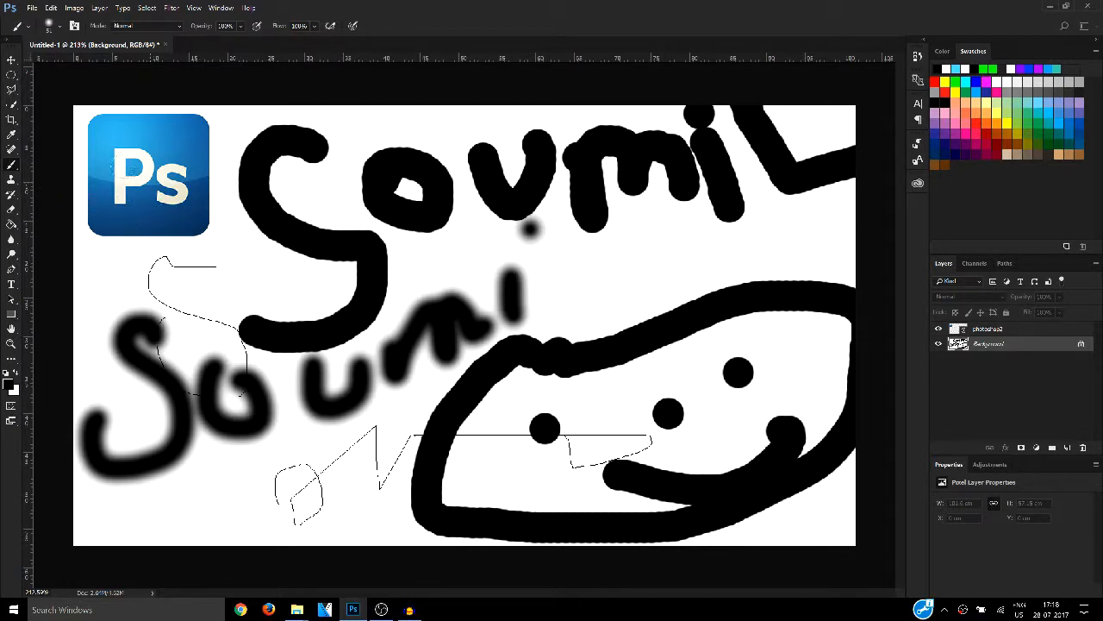
Step: Choose the Eraser tool and enlarge its tip on the canvas, giving it a soft edge
left_click(14, 211)
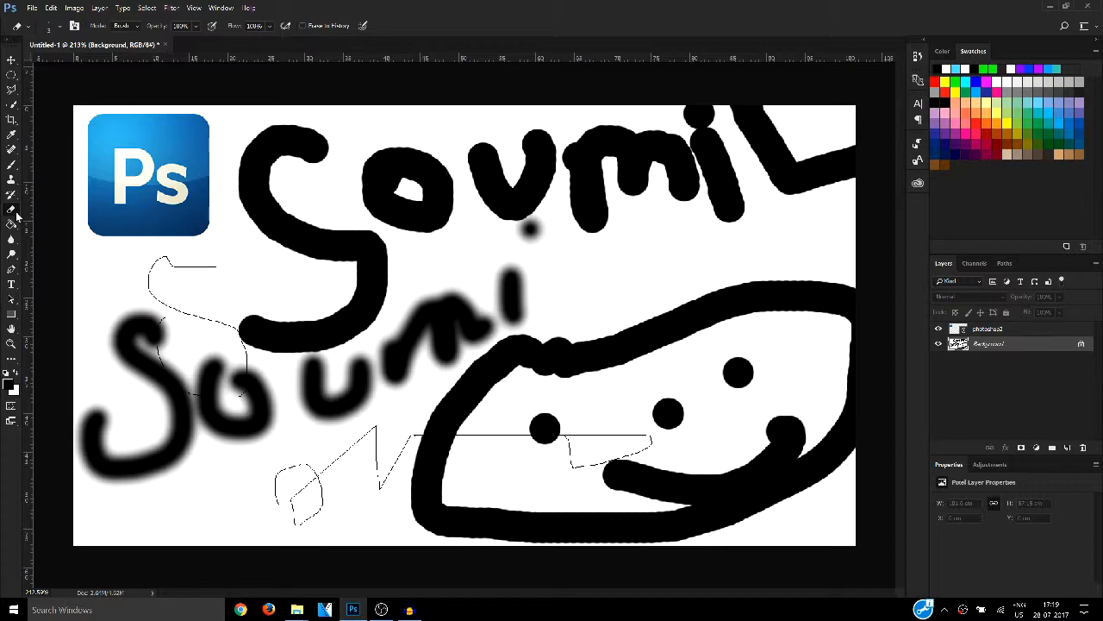
right_click(15, 213)
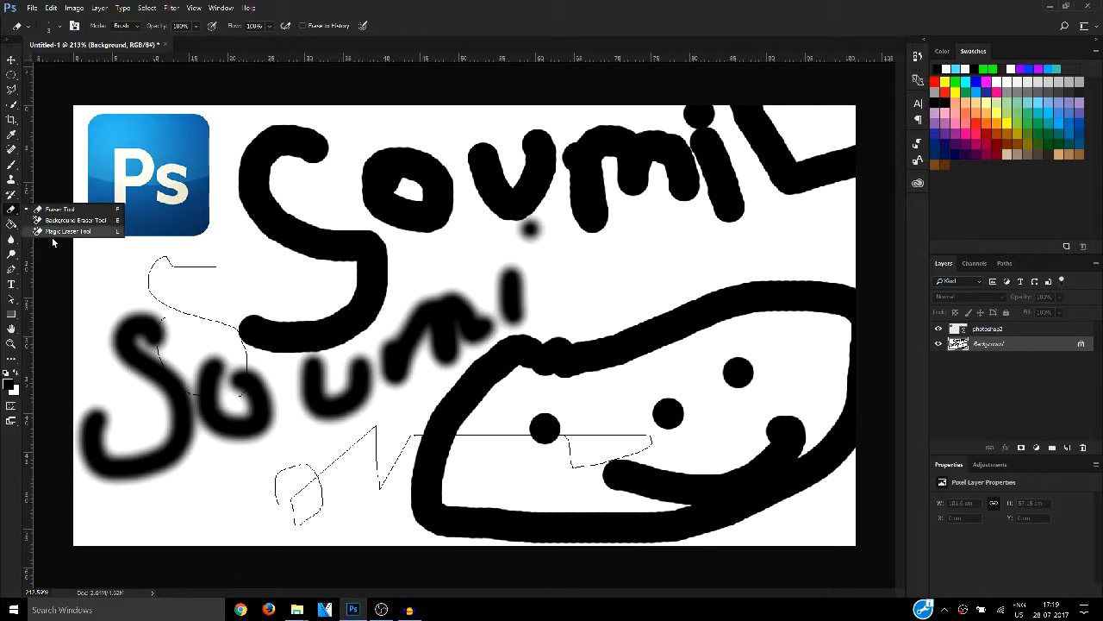
left_click(13, 210)
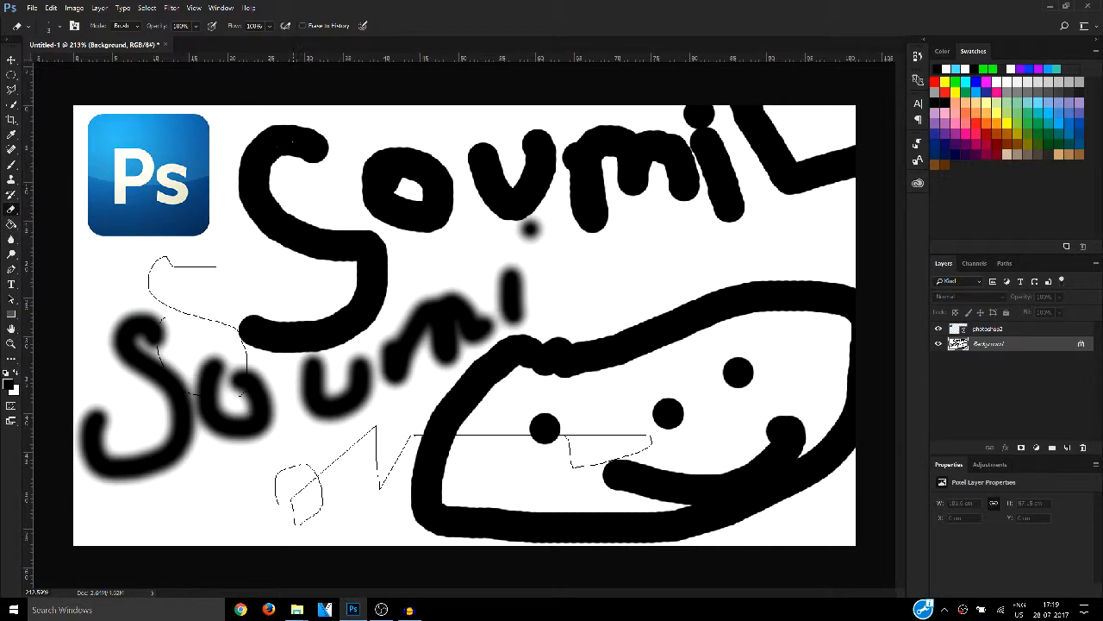
mouse_move(275, 289)
left_mouse_down()
mouse_move(283, 239)
mouse_move(306, 241)
mouse_move(391, 318)
mouse_move(586, 333)
left_mouse_up()
mouse_move(583, 390)
left_mouse_down()
mouse_move(440, 492)
mouse_move(397, 488)
mouse_move(615, 438)
mouse_move(518, 65)
left_mouse_up()
left_click_drag(461, 132, 461, 132)
mouse_move(335, 214)
left_mouse_down()
mouse_move(603, 250)
mouse_move(347, 250)
mouse_move(186, 265)
mouse_move(327, 211)
left_mouse_up()
mouse_move(440, 215)
left_mouse_down()
mouse_move(187, 232)
mouse_move(263, 226)
left_mouse_up()
Step: Rasterize the photoshop2 smart object layer and erase the middle of the logo
key("alt+bracketright")
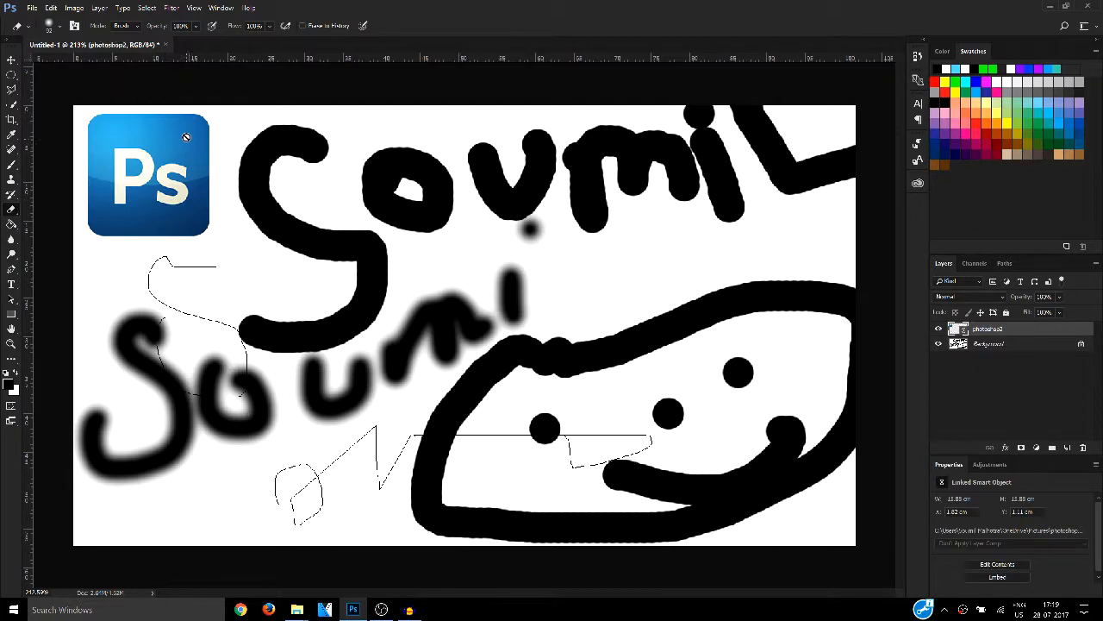
left_click(427, 189)
left_click(537, 237)
mouse_move(180, 137)
left_mouse_down()
mouse_move(185, 159)
mouse_move(163, 207)
mouse_move(130, 172)
mouse_move(148, 142)
mouse_move(349, 145)
left_mouse_up()
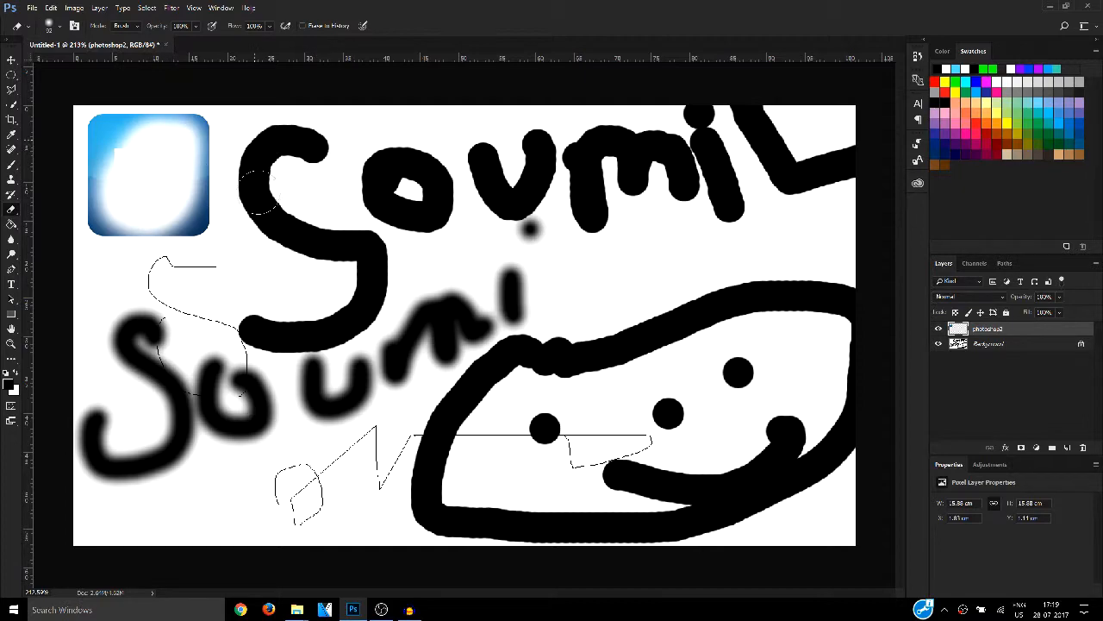
Step: Erase the remaining edges of the blue logo on the photoshop2 layer
mouse_move(90, 146)
left_mouse_down()
mouse_move(106, 229)
mouse_move(104, 82)
mouse_move(109, 218)
mouse_move(104, 162)
mouse_move(70, 201)
mouse_move(112, 147)
mouse_move(123, 186)
mouse_move(264, 83)
mouse_move(177, 142)
mouse_move(129, 114)
mouse_move(150, 186)
mouse_move(231, 177)
mouse_move(157, 234)
mouse_move(199, 231)
left_mouse_up()
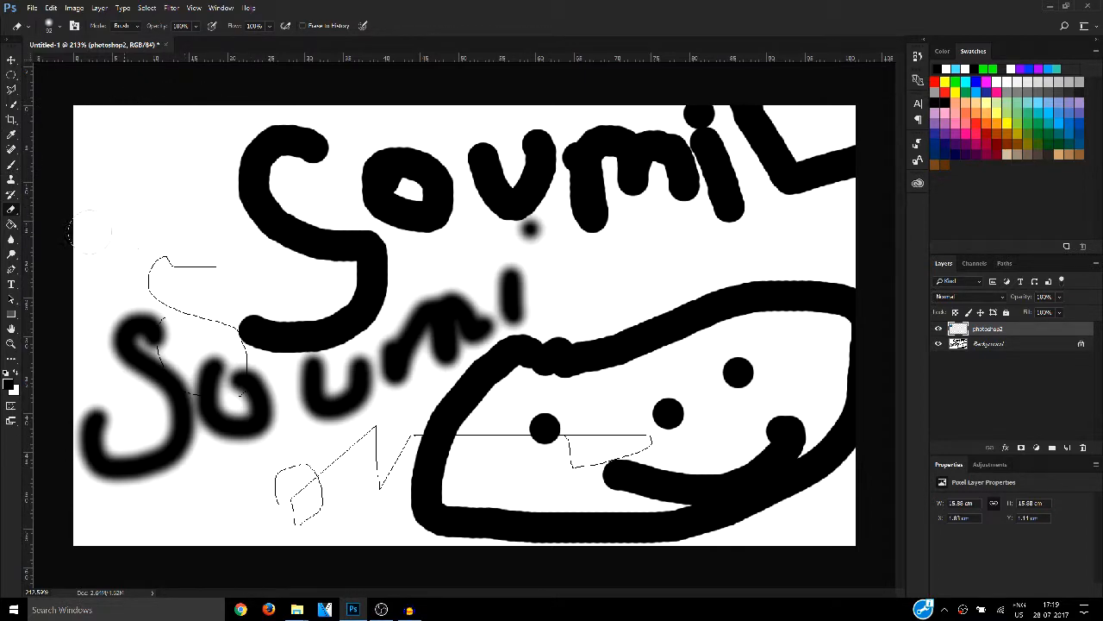
Step: On the Background layer, shrink the soft eraser tip and trim the inner edge of the thick black outline's upper-left curve
left_click(991, 345)
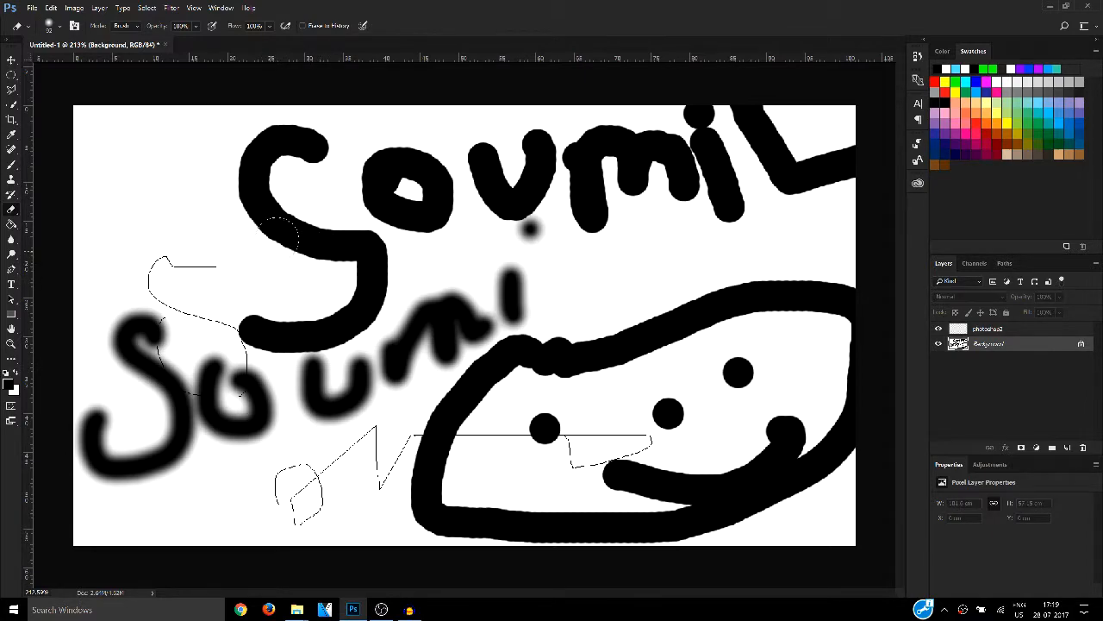
scroll(259, 205, "up", 2)
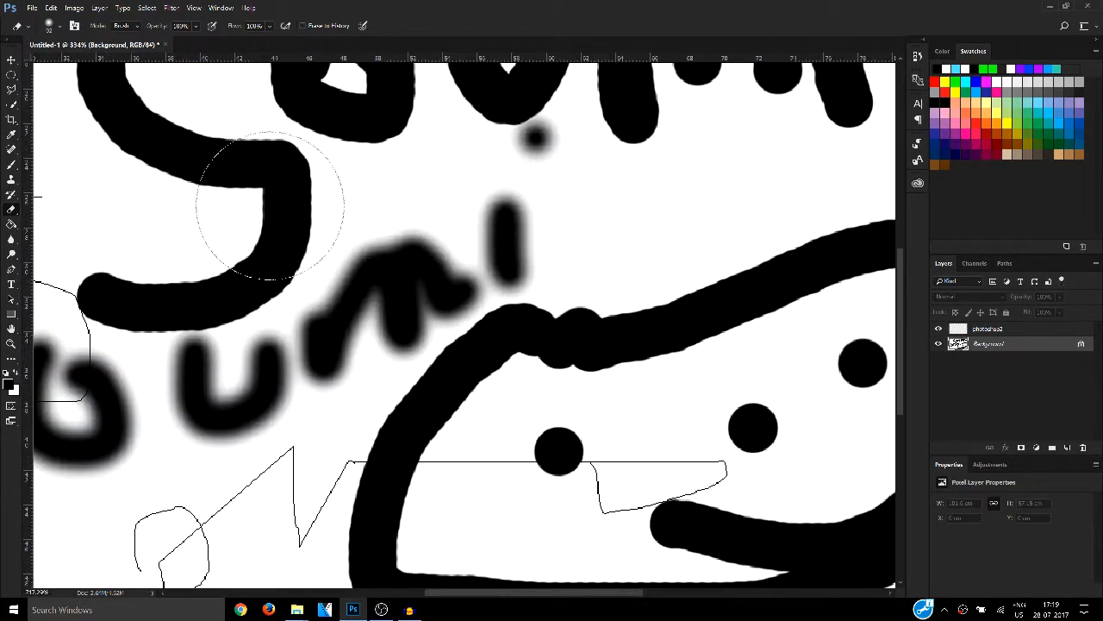
scroll(405, 219, "up", 2)
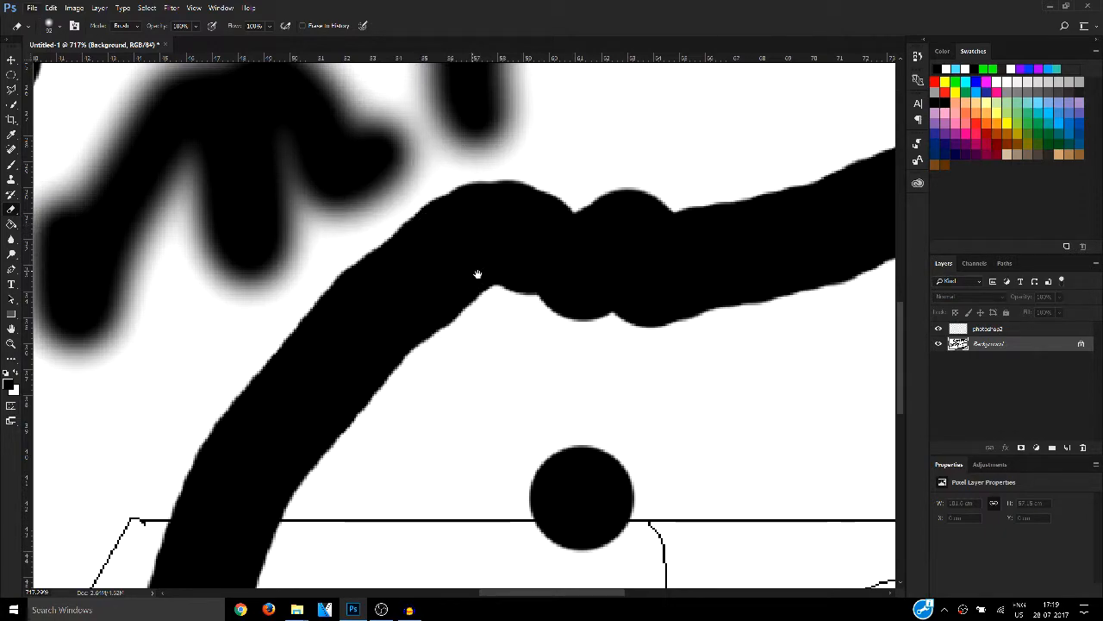
left_click_drag(367, 245, 255, 211)
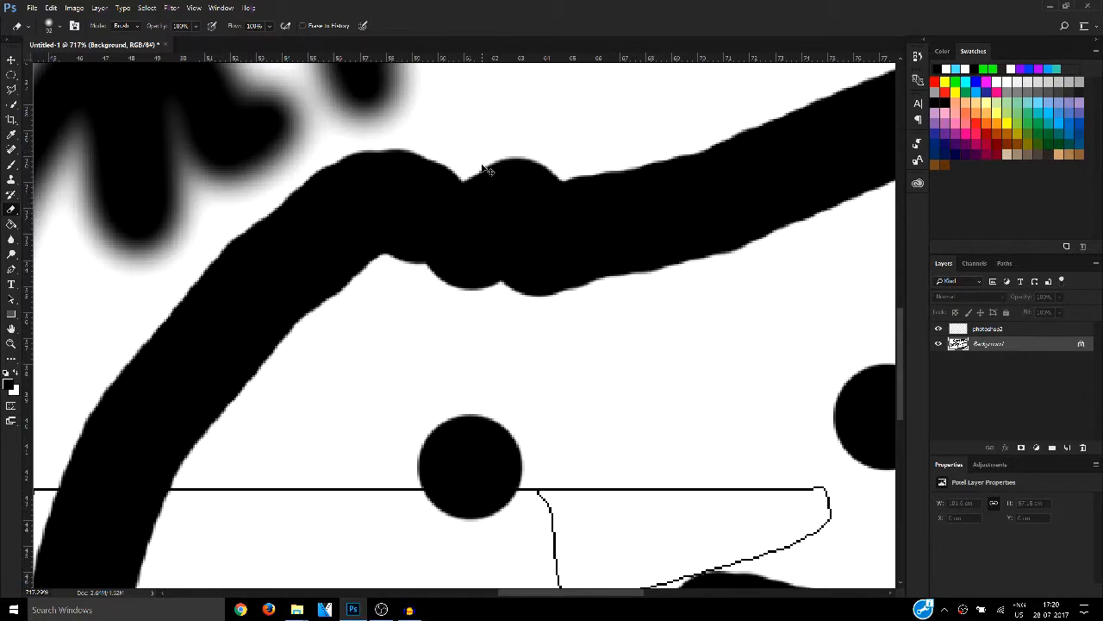
right_click(442, 312, "alt")
mouse_move(442, 313)
left_mouse_down()
mouse_move(387, 387)
mouse_move(276, 403)
mouse_move(266, 343)
left_mouse_up()
mouse_move(259, 376)
left_mouse_down()
mouse_move(281, 343)
mouse_move(396, 263)
mouse_move(366, 259)
mouse_move(235, 384)
left_mouse_up()
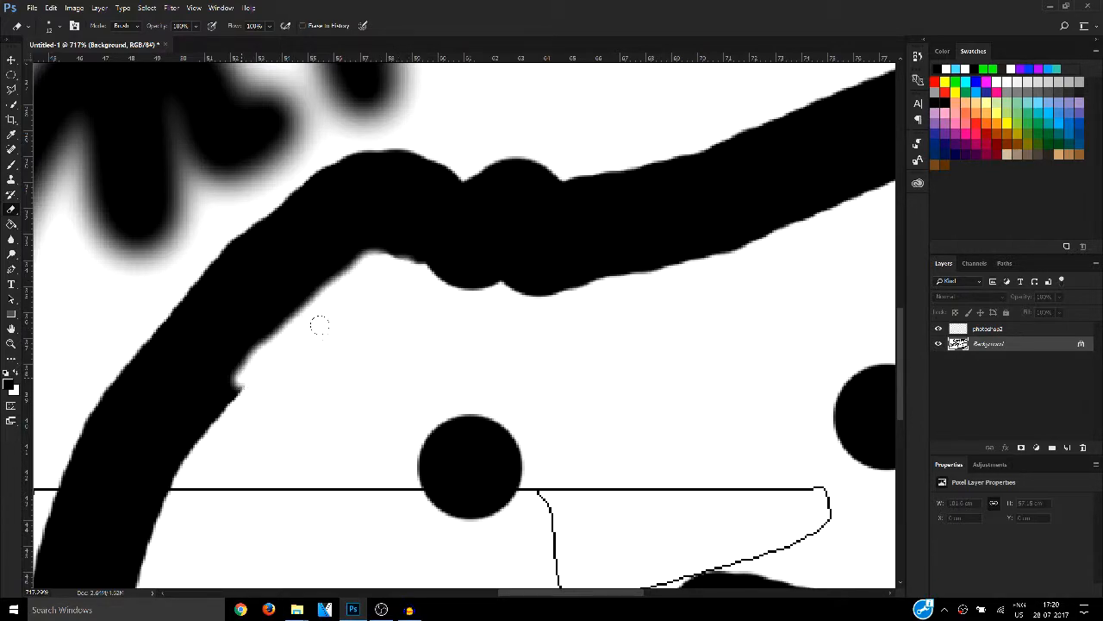
Step: Set the eraser to a 9 px tip with 100% hardness and erase several marks into the black outline
right_click(466, 330, "alt")
left_click_drag(465, 331, 418, 462)
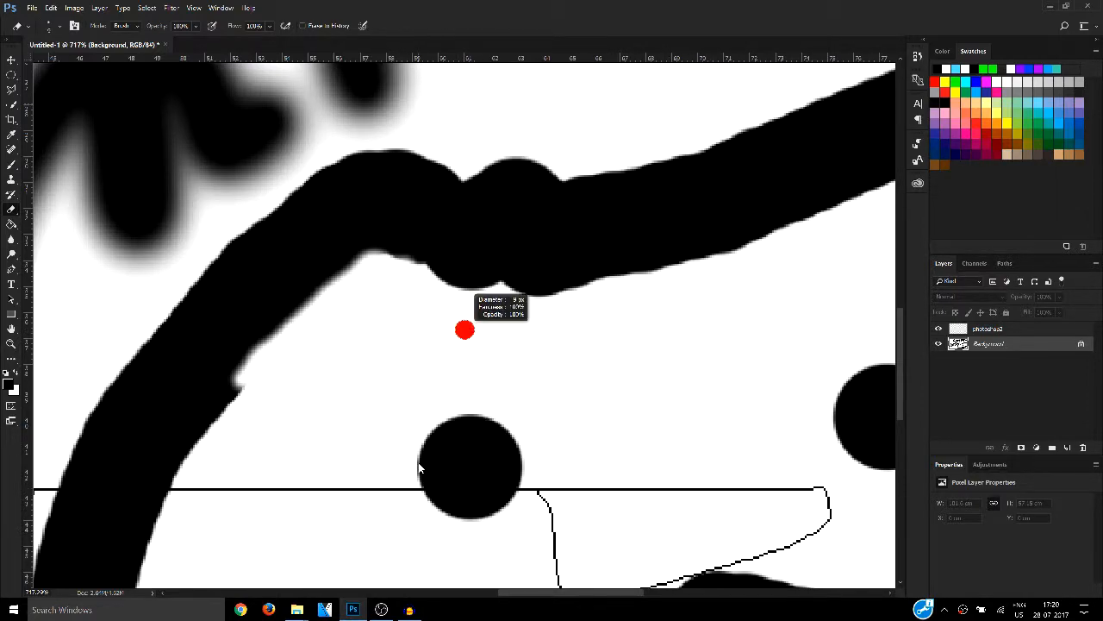
left_click_drag(246, 393, 148, 481)
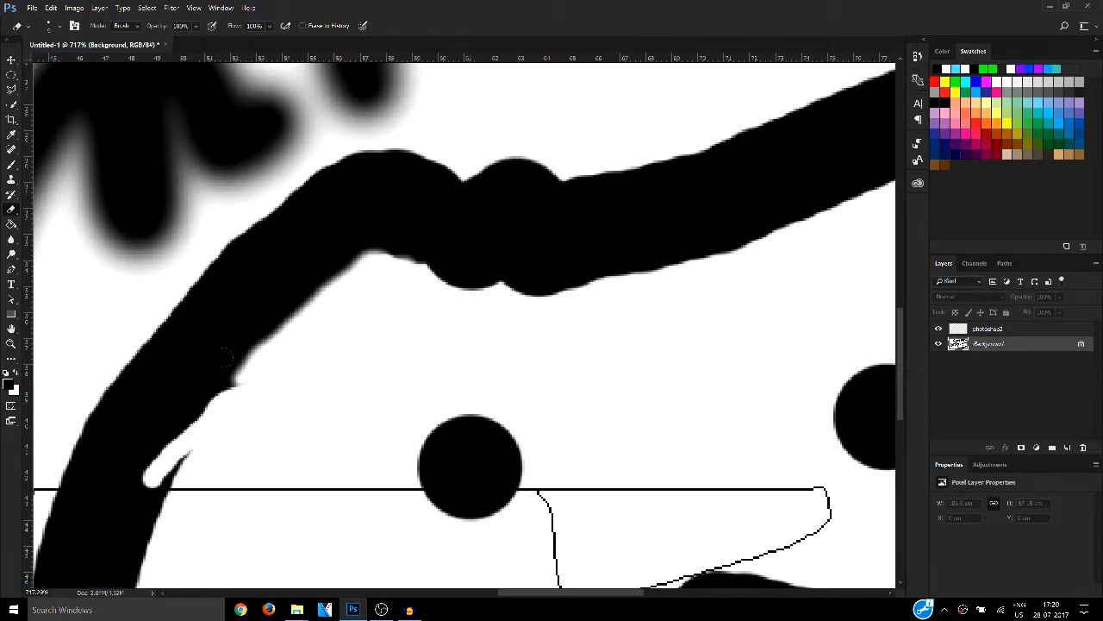
scroll(194, 318, "up", 1)
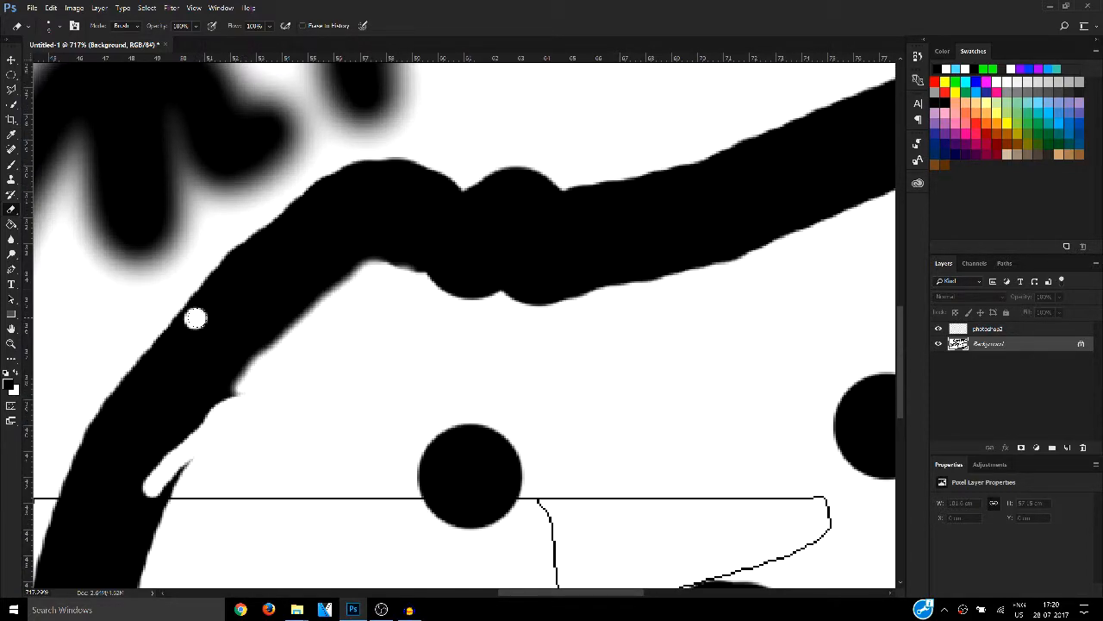
left_click(262, 306)
mouse_move(267, 277)
left_mouse_down()
mouse_move(340, 280)
mouse_move(387, 299)
left_mouse_up()
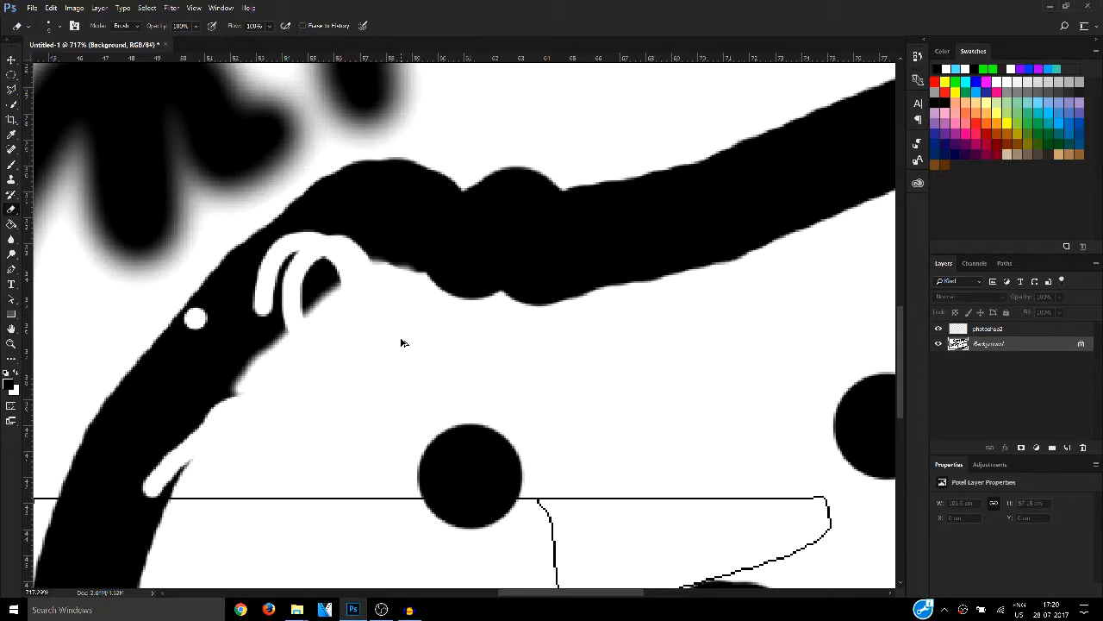
Step: Choose the Paint Bucket tool and fill the white background around the lettering with the black foreground colour
right_click(11, 212)
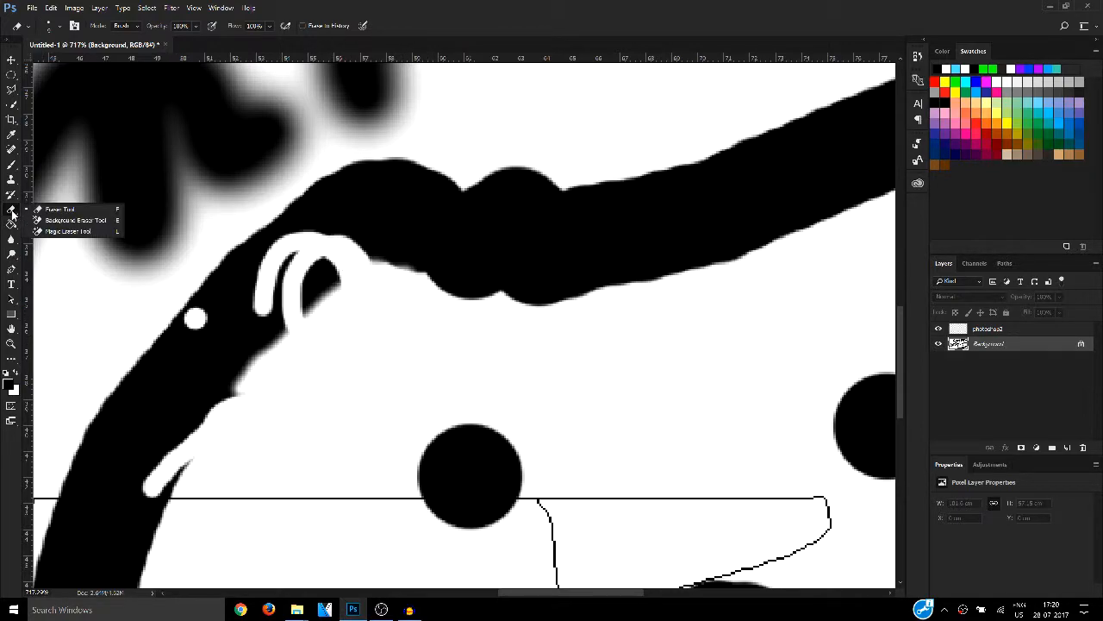
left_click(12, 225)
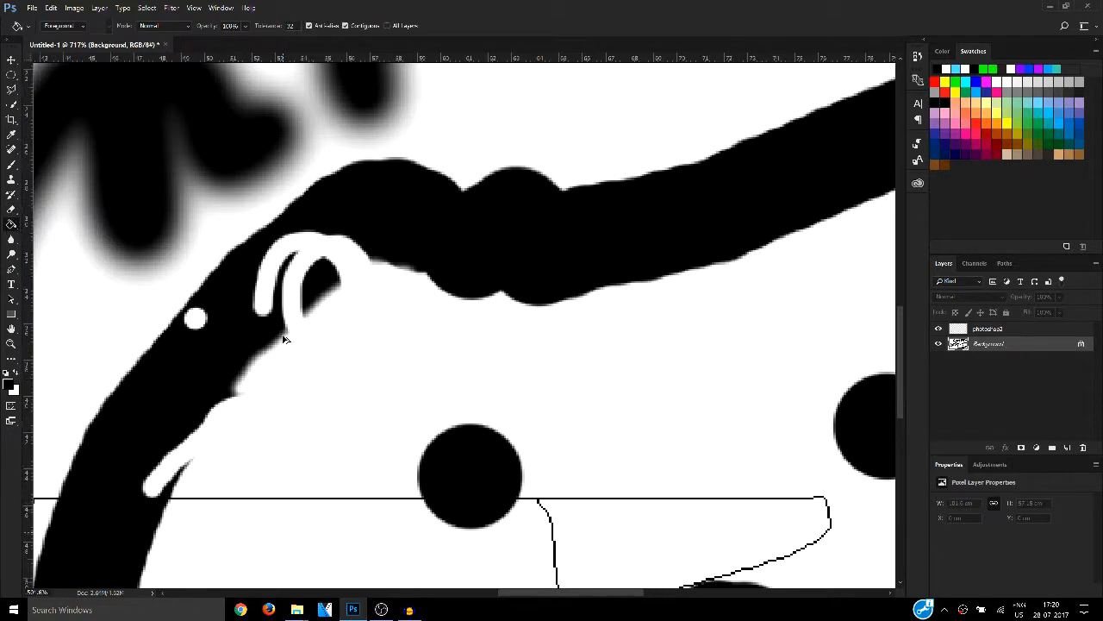
key("ctrl+minus")
scroll(336, 354, "down", 2)
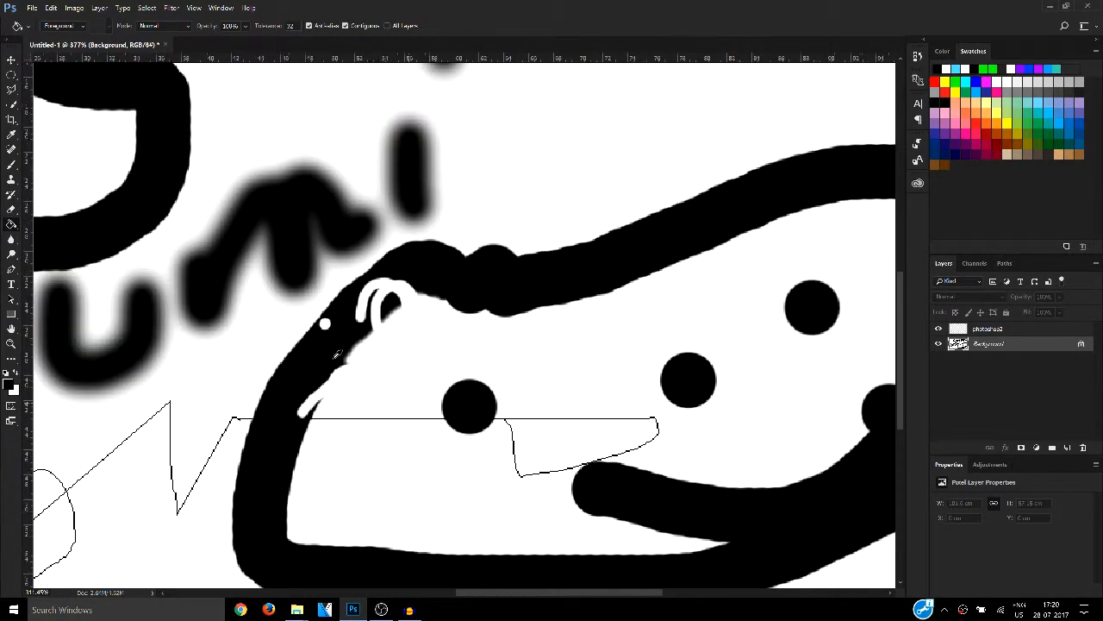
scroll(371, 346, "down", 2)
scroll(372, 346, "down", 1)
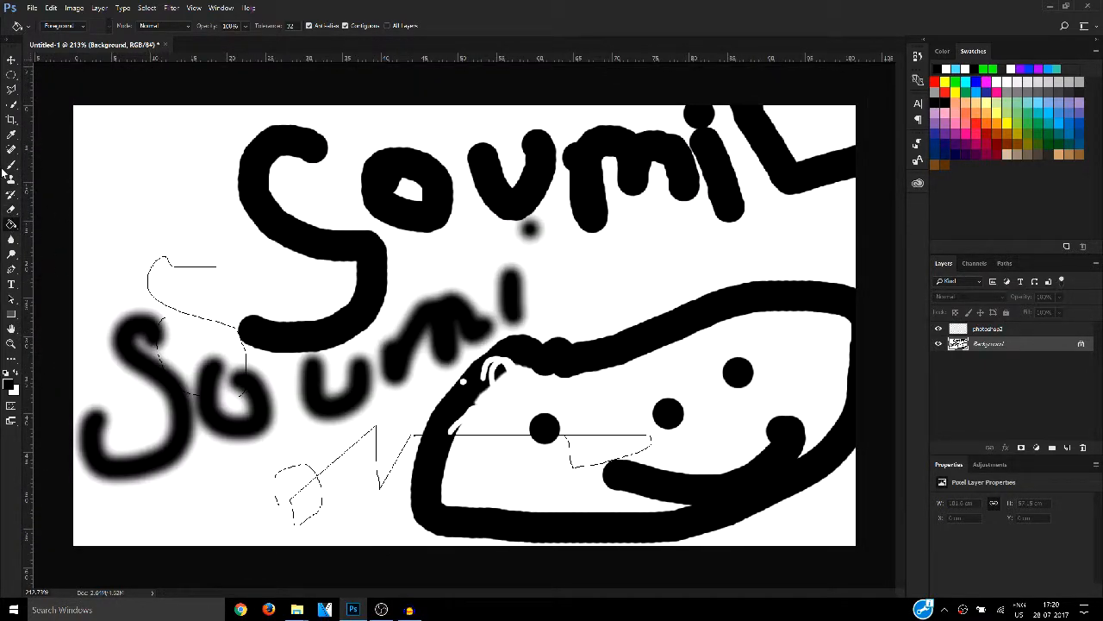
left_click(133, 178)
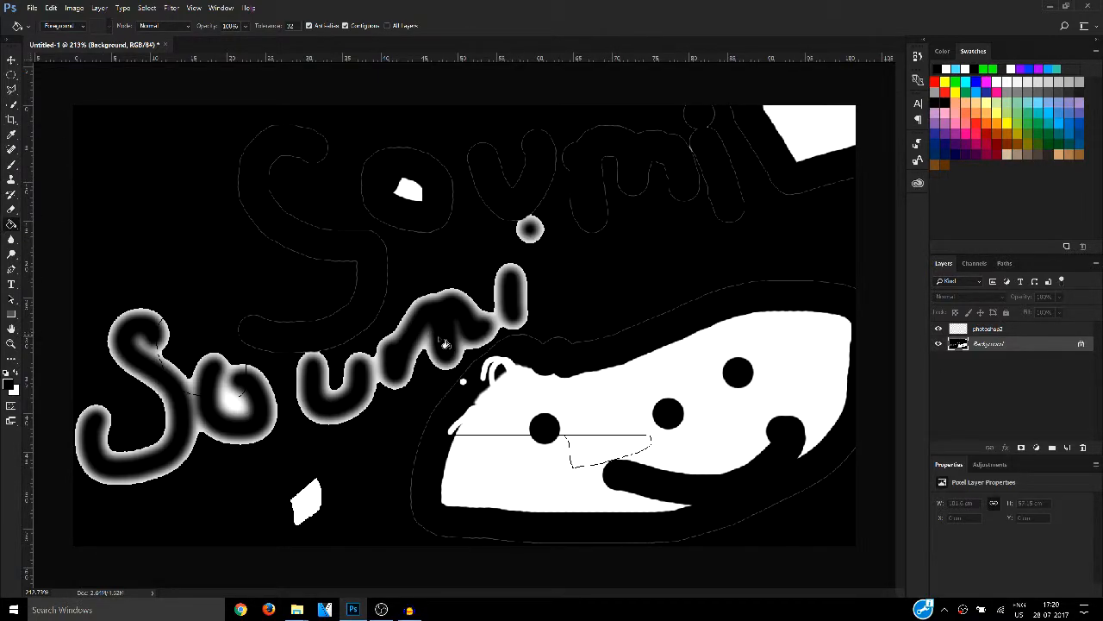
Step: Set the foreground colour to pure blue (1200ff)
left_click(10, 385)
left_click(788, 274)
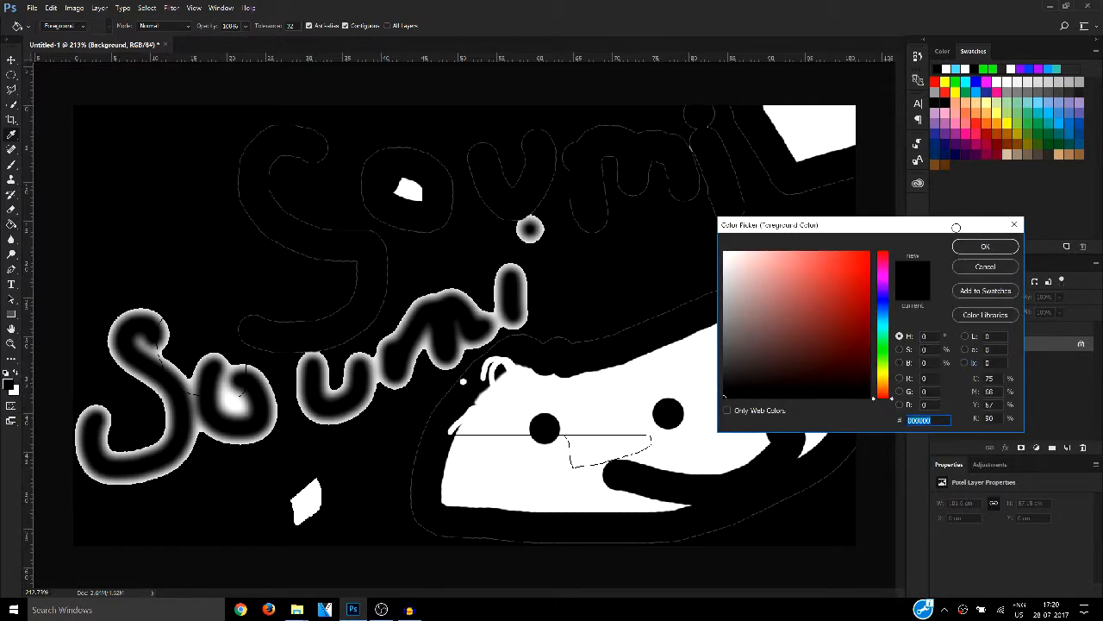
left_click(882, 297)
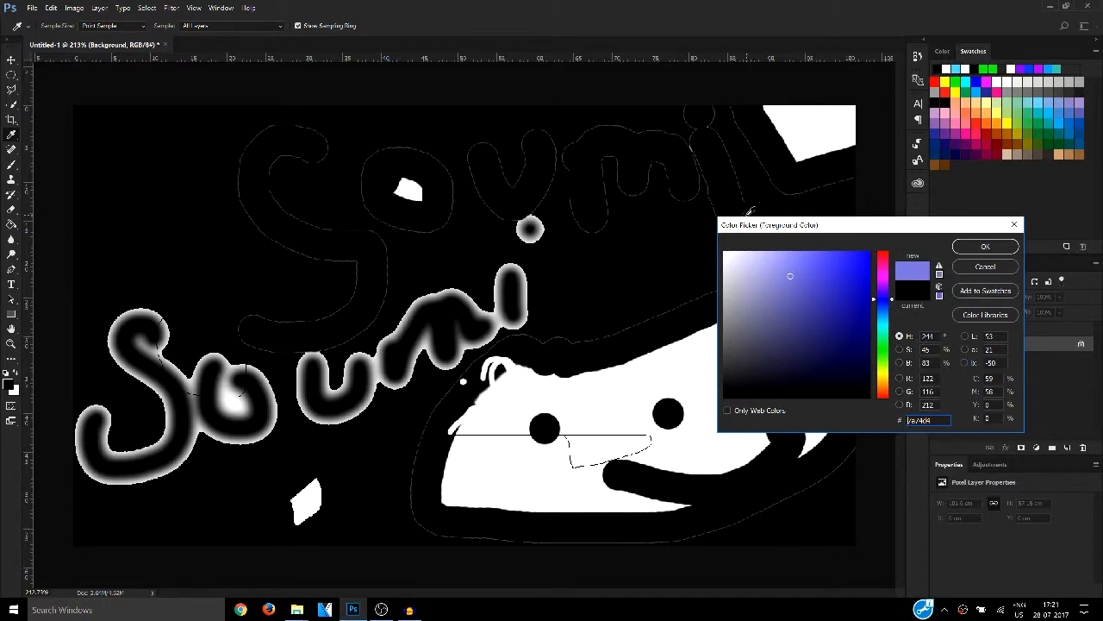
mouse_move(862, 302)
left_mouse_down()
mouse_move(875, 258)
mouse_move(938, 194)
left_mouse_up()
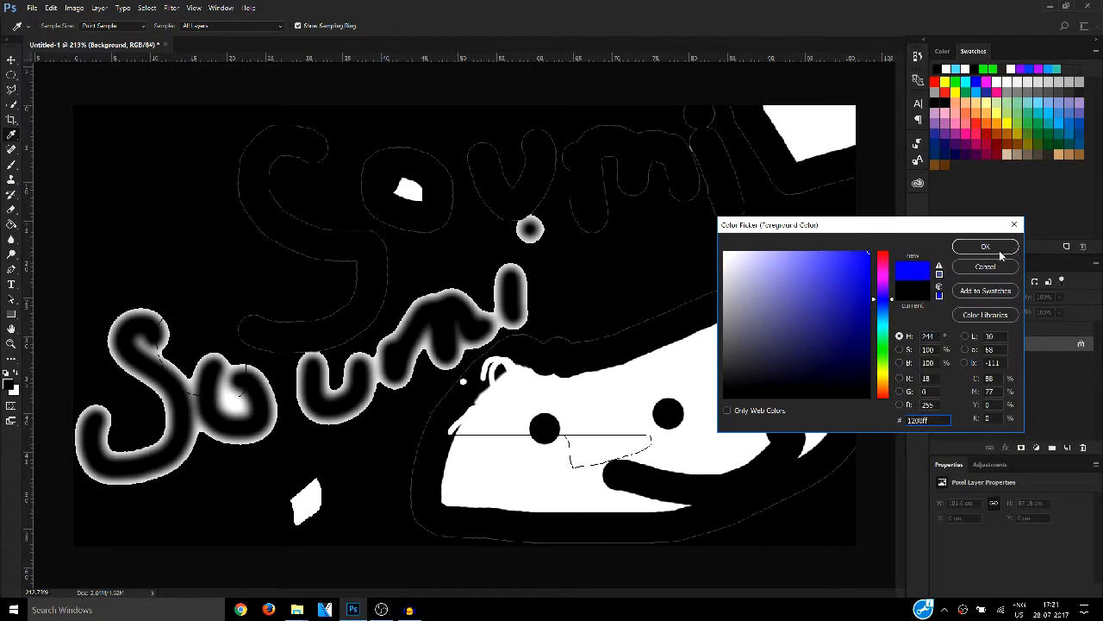
key("g")
key("Return")
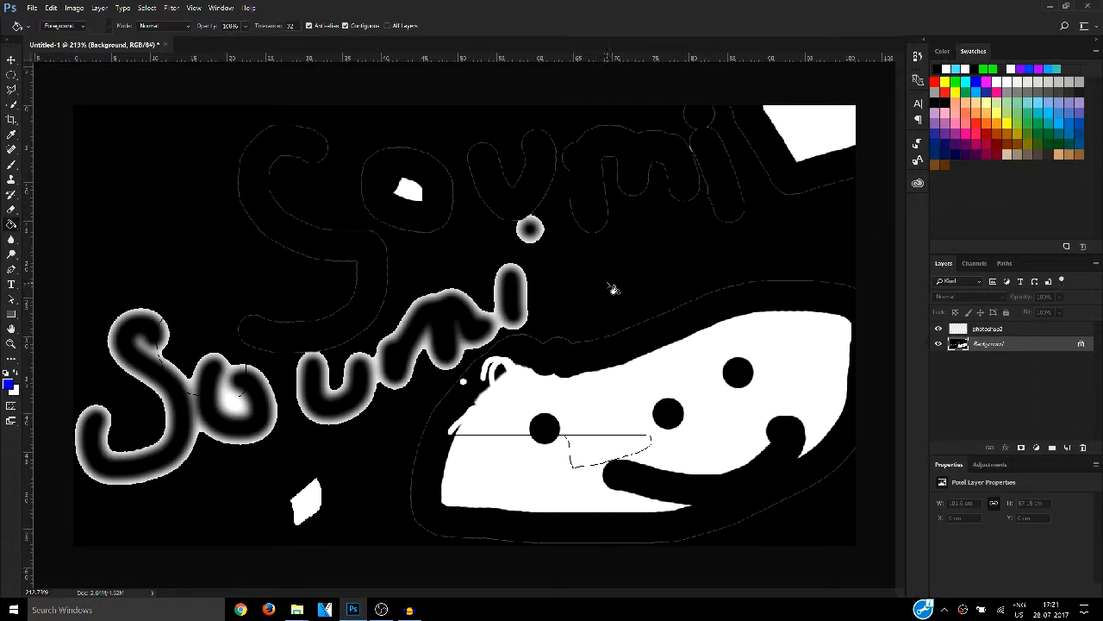
Step: Fill the black background area with the blue and undo the bucket fills
left_click(610, 288)
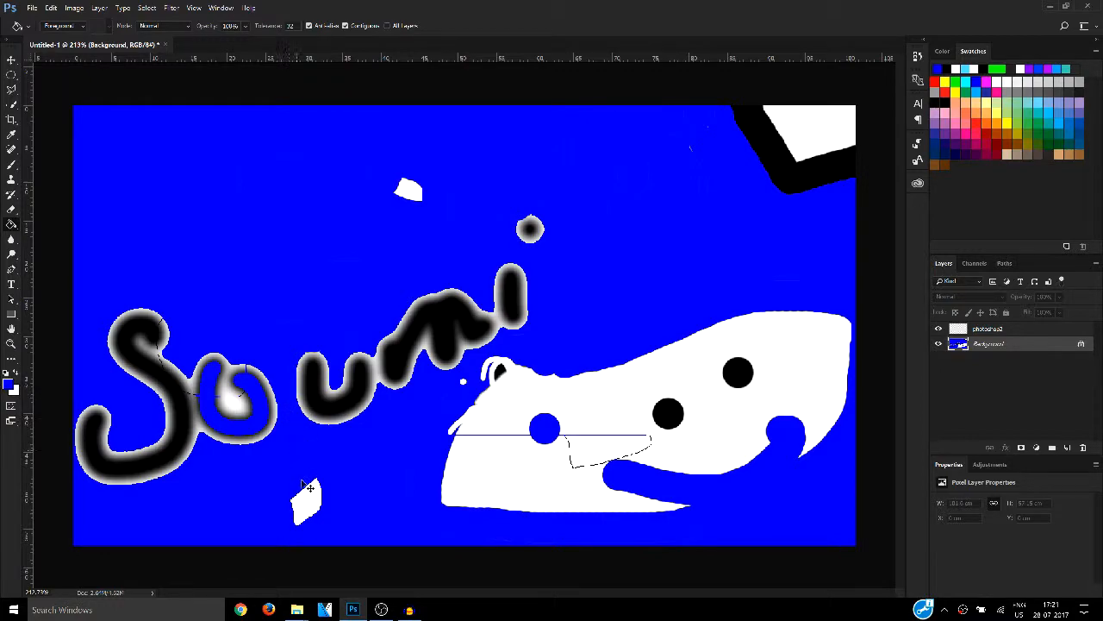
key("ctrl+alt+z")
key("ctrl+alt+z")
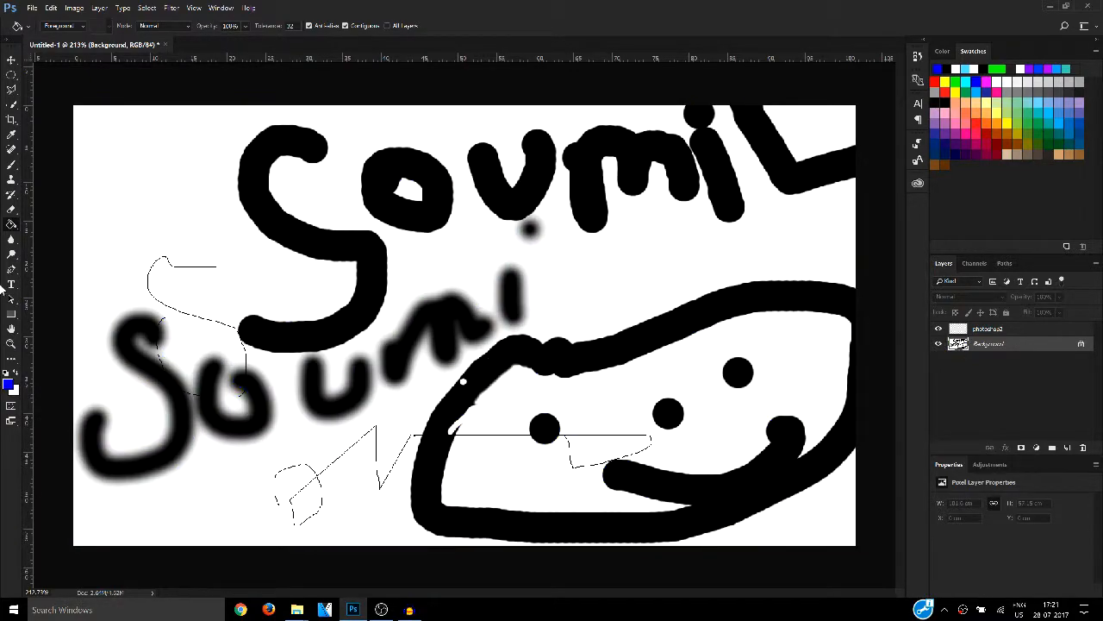
Step: Switch to the Gradient tool and set the starting colour stop of its gradient to golden yellow (ffc000)
right_click(18, 229)
left_click(47, 221)
left_click(75, 26)
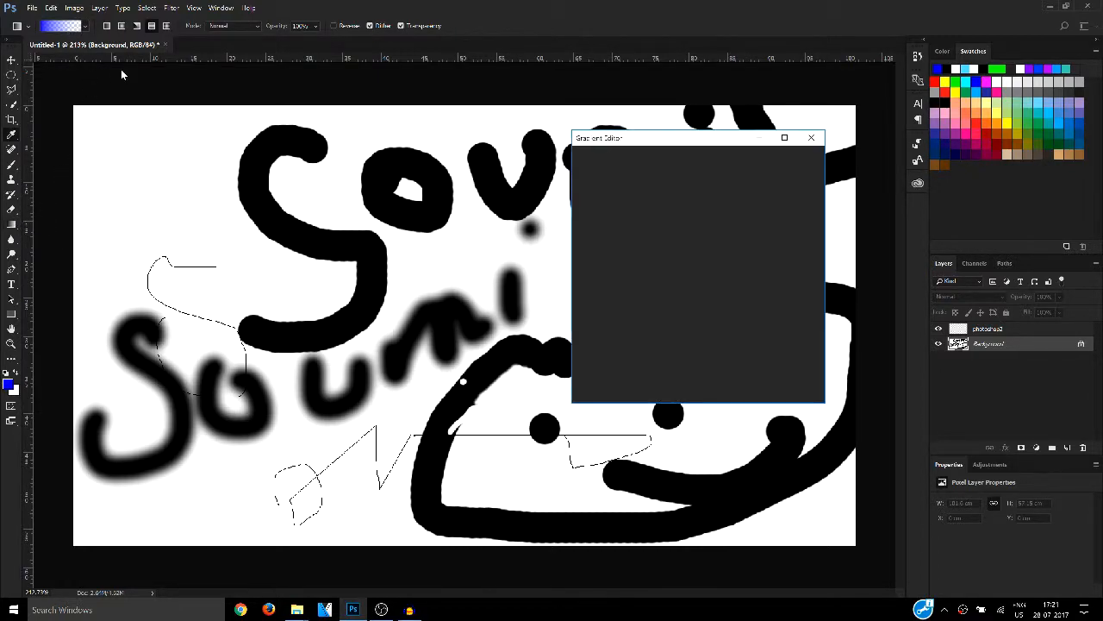
left_click_drag(659, 149, 352, 114)
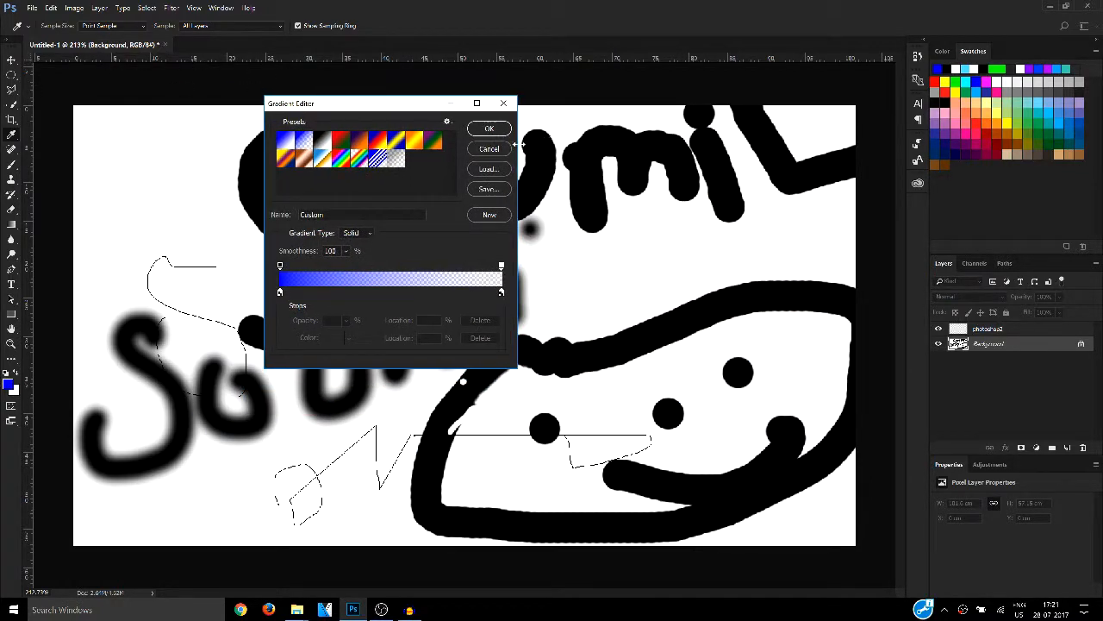
left_click(77, 47)
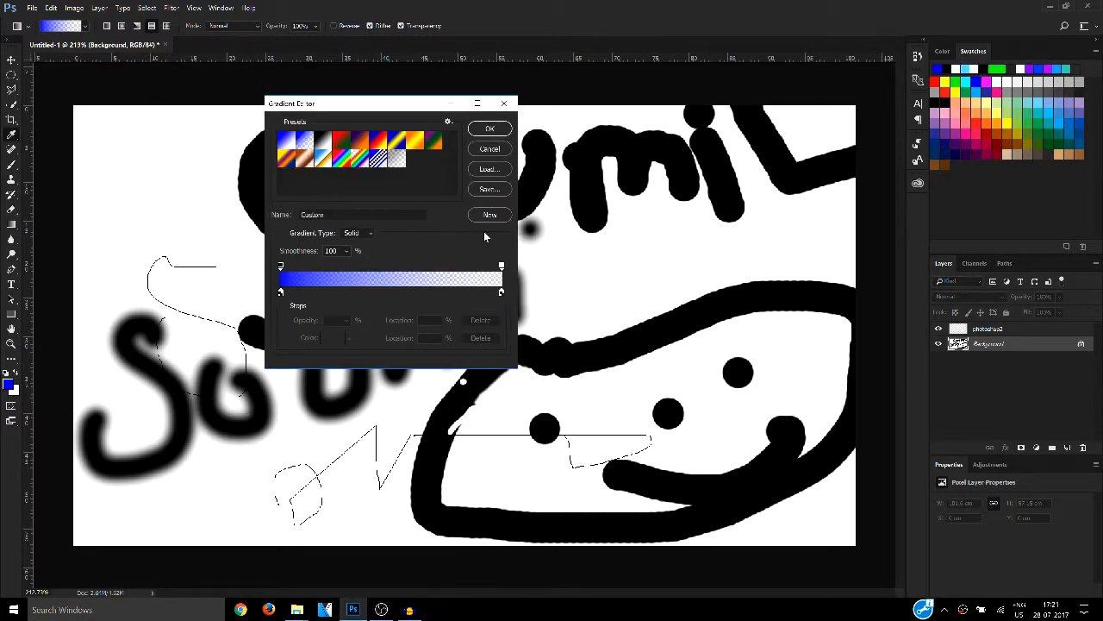
double_click(280, 293)
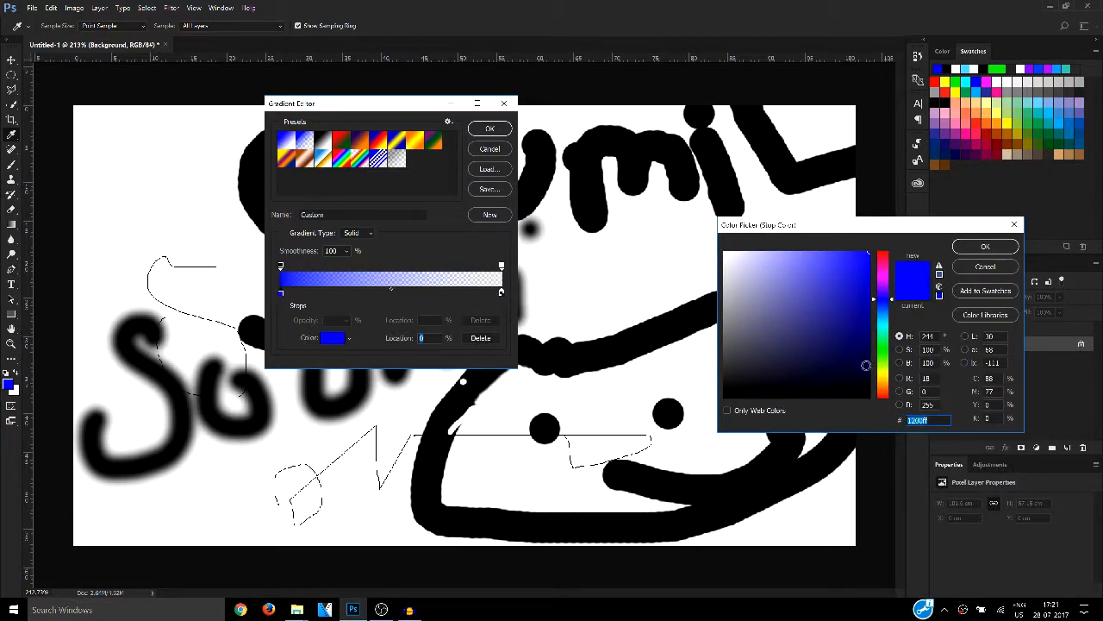
type("ffc000")
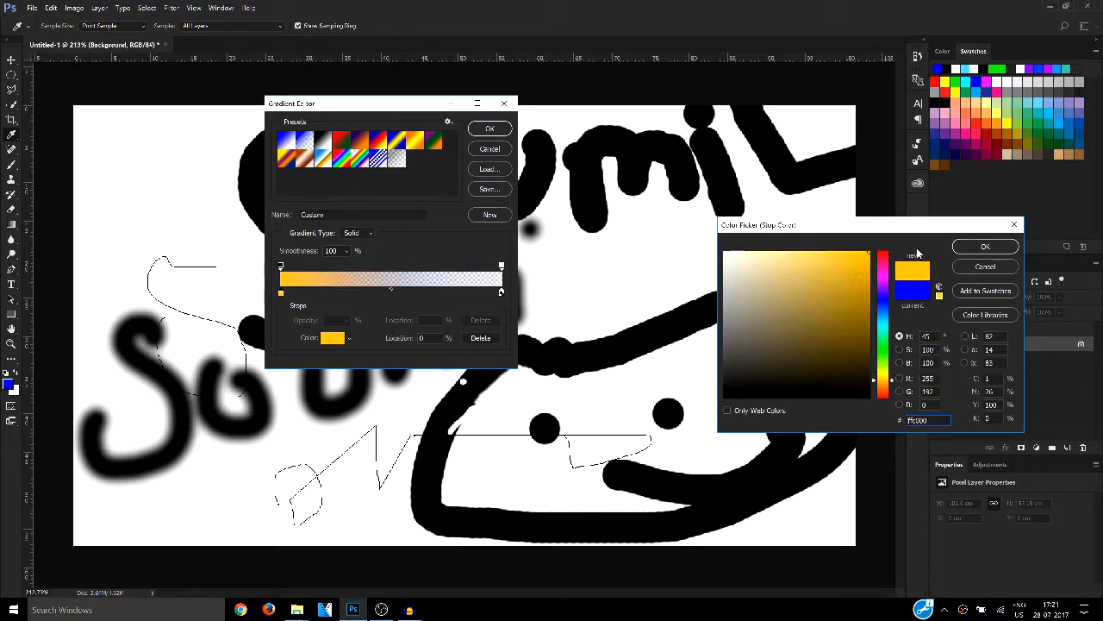
left_click(984, 247)
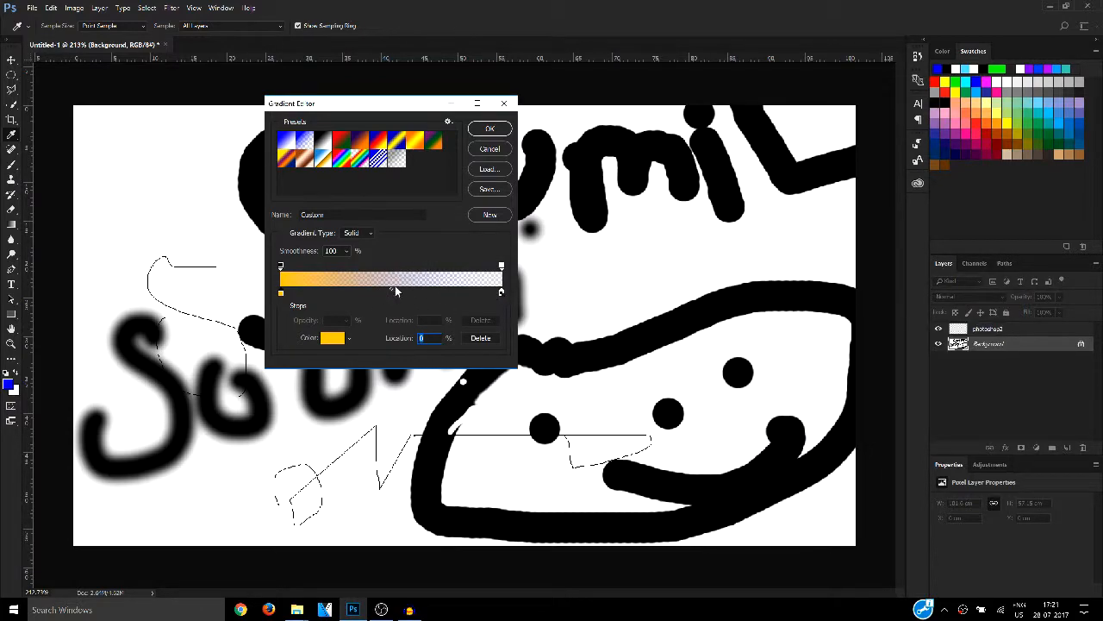
Step: Set the gradient's end colour stop to red (ff0000)
left_click_drag(392, 293, 502, 296)
double_click(502, 293)
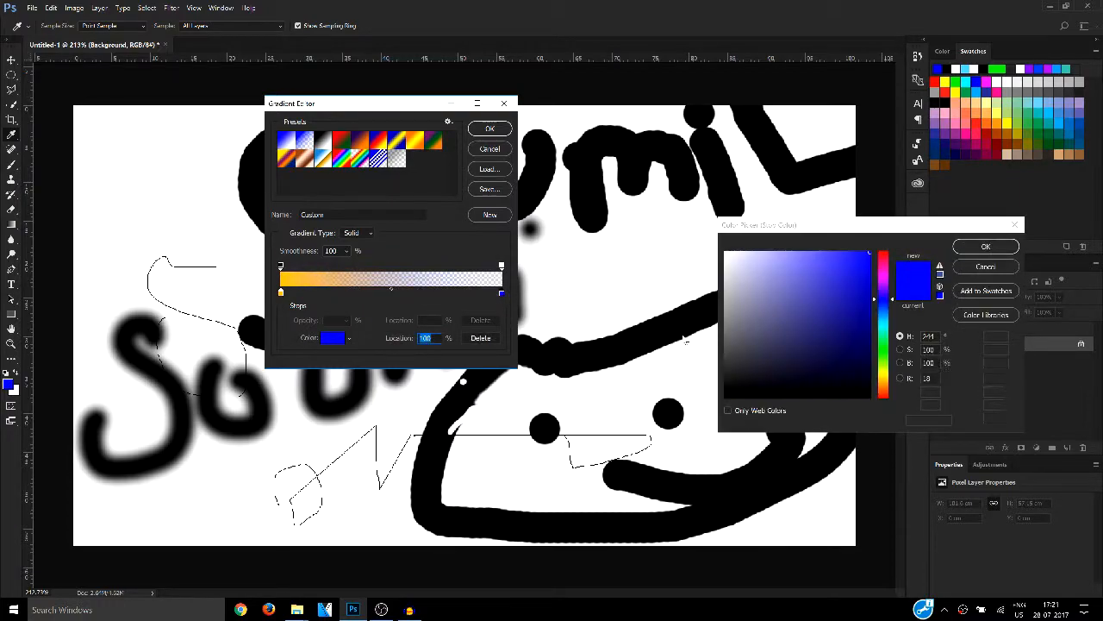
left_click_drag(884, 382, 884, 414)
left_click_drag(849, 313, 896, 242)
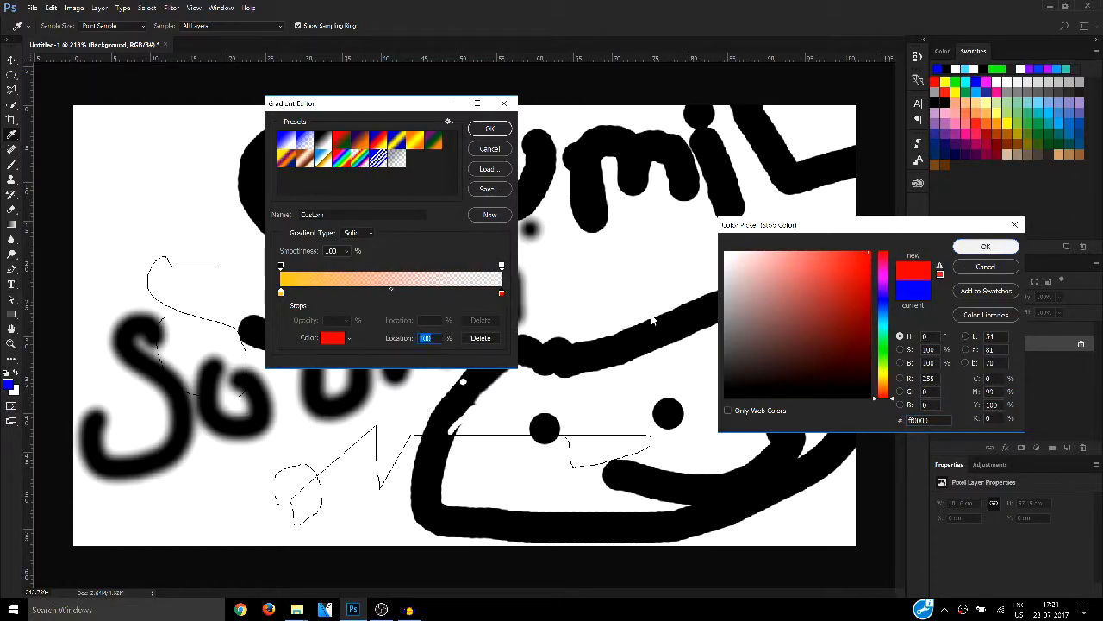
left_click(985, 247)
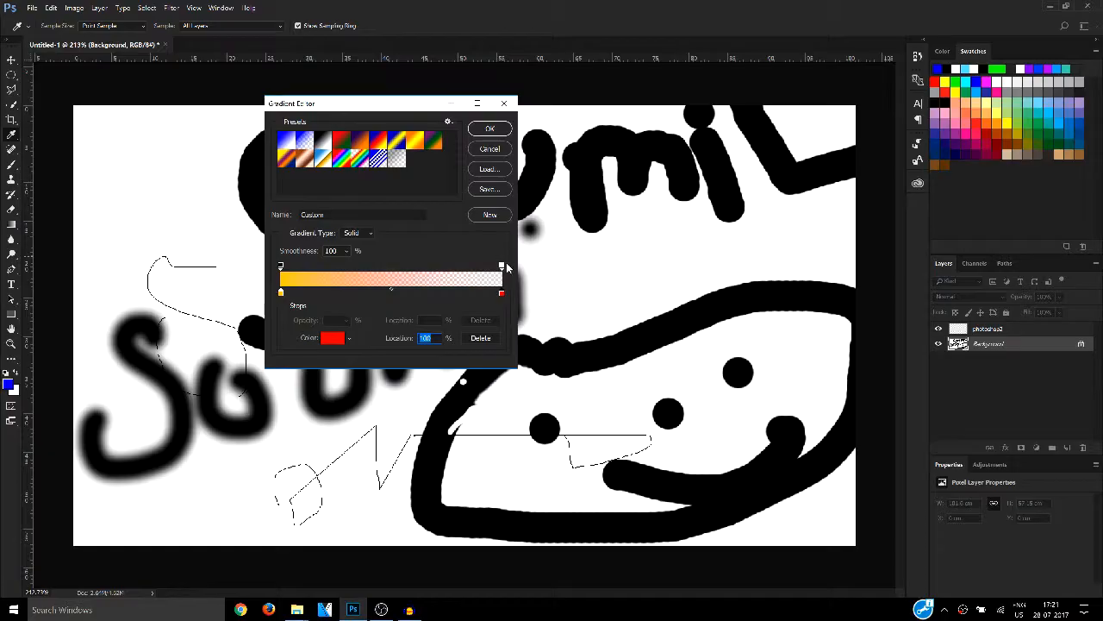
Step: Try an extra opacity stop at location 83% in the gradient, move it to the end, and accept the gradient
left_click(501, 267)
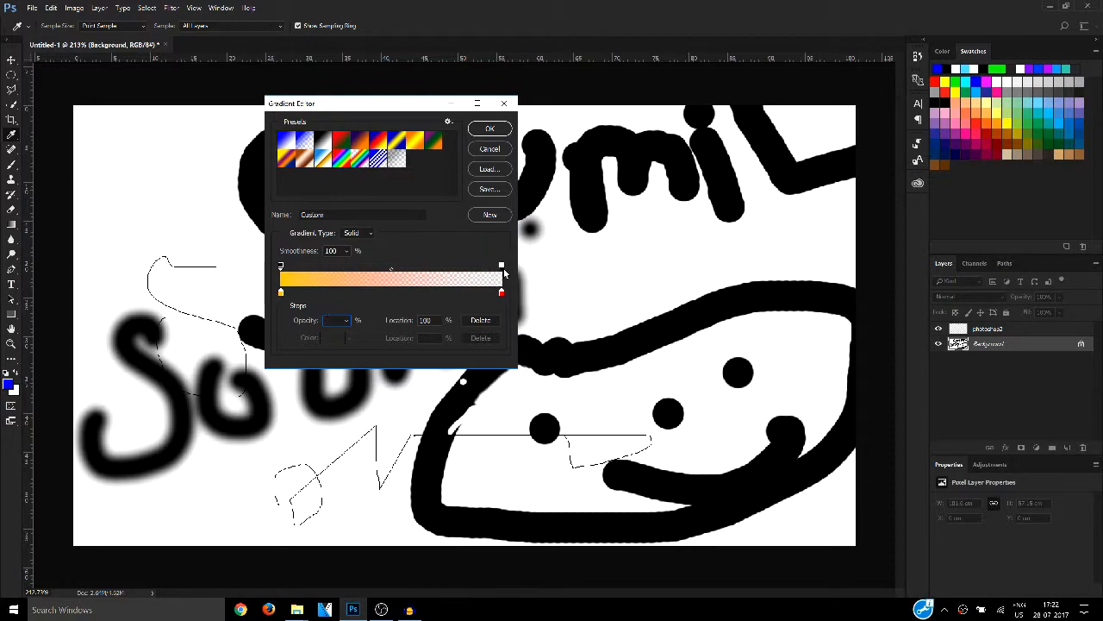
left_click(464, 267)
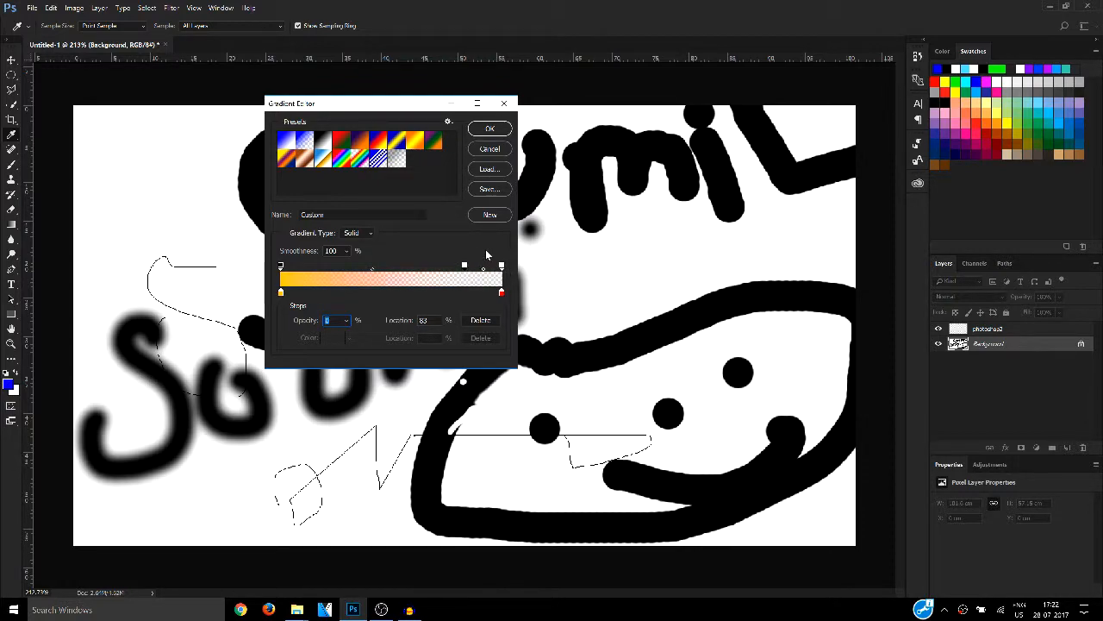
left_click_drag(465, 264, 501, 266)
left_click(502, 266)
left_click_drag(502, 266, 389, 278)
left_click(490, 128)
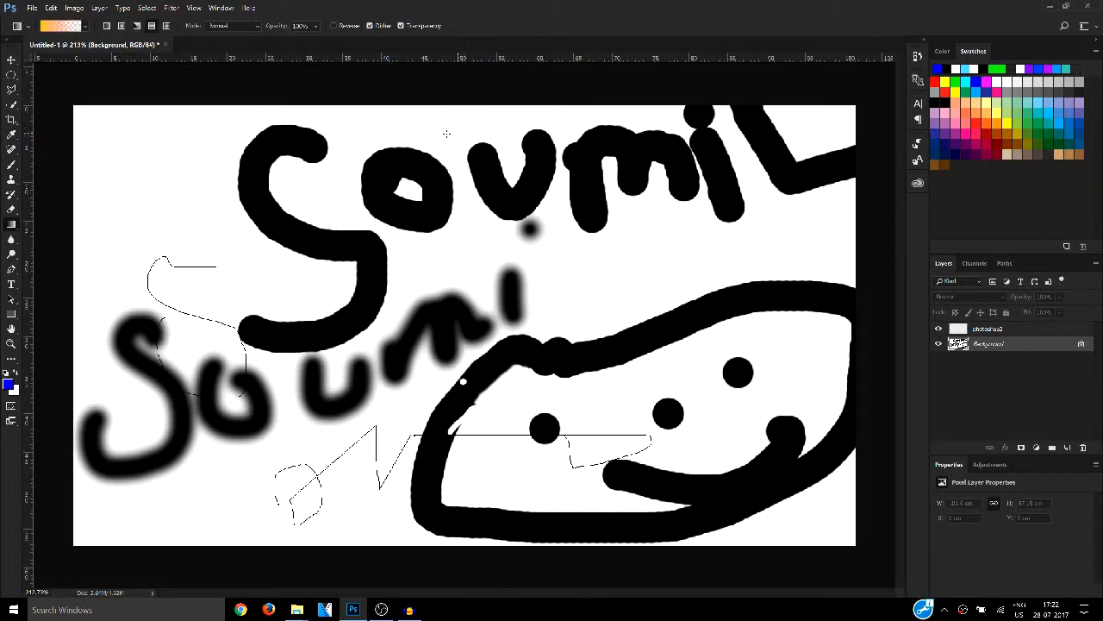
Step: Apply the yellow-to-red transparent gradient vertically over the Background layer from the top, and again from the bottom
left_click_drag(445, 135, 466, 461)
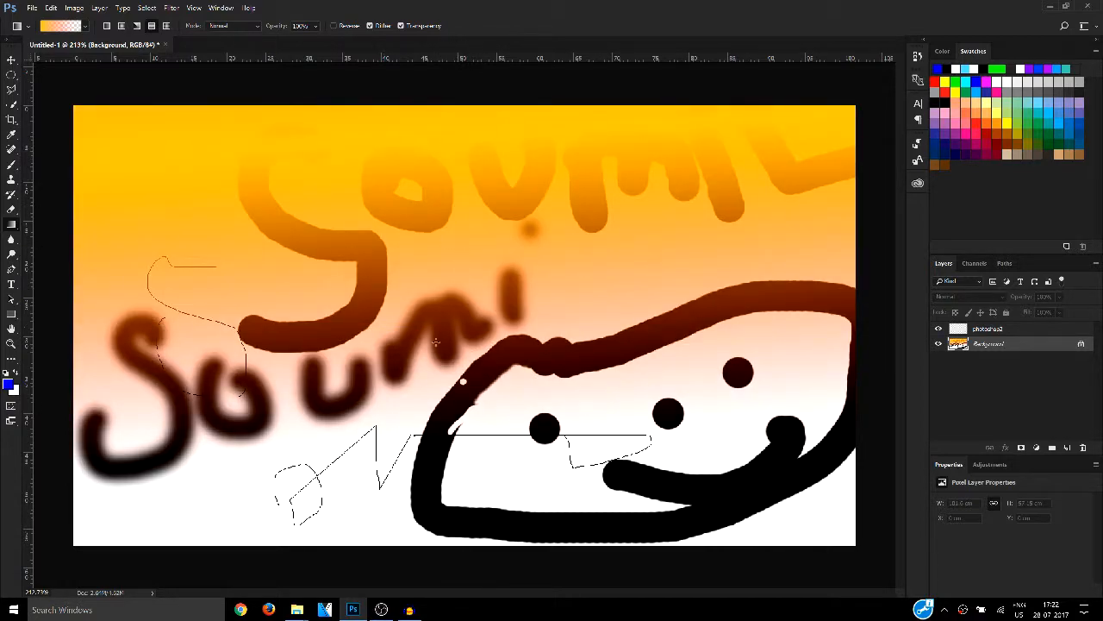
left_click_drag(423, 219, 423, 432)
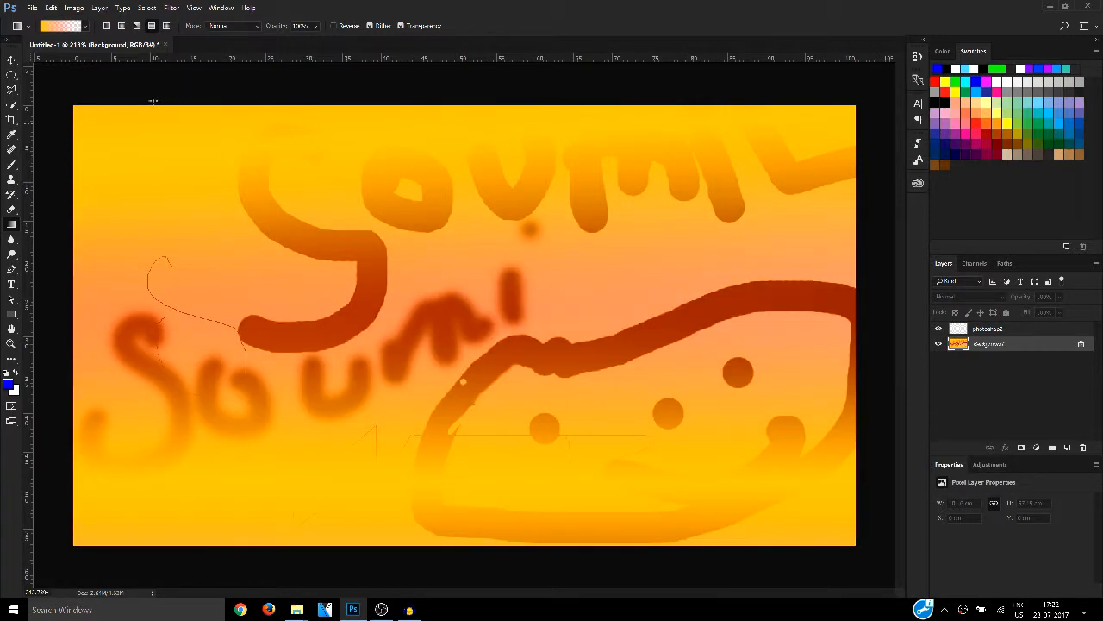
left_click(11, 60)
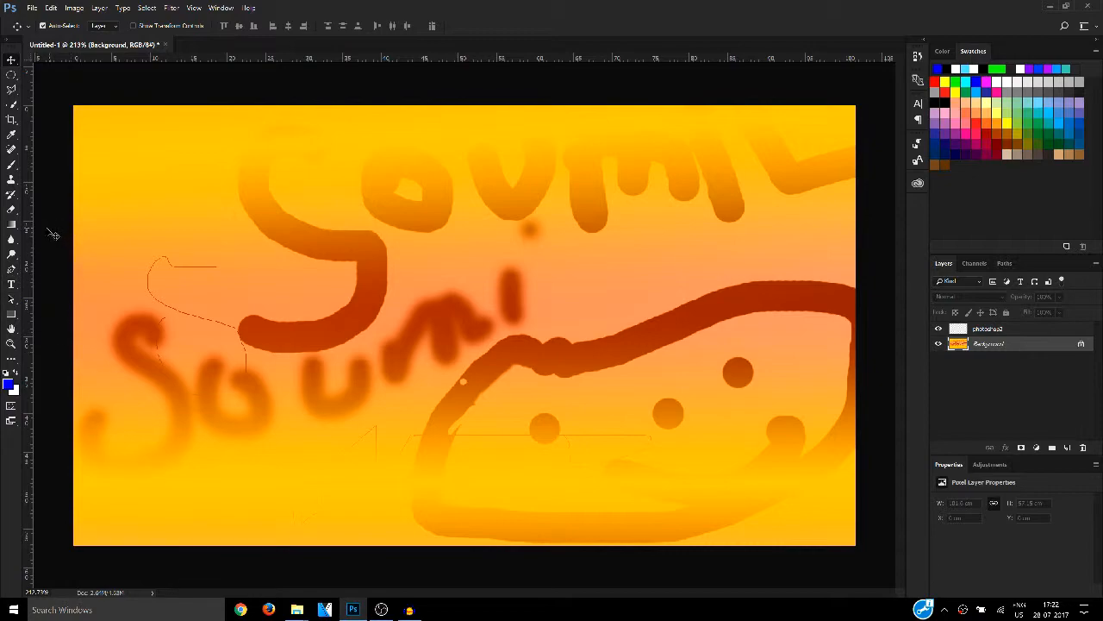
left_click(11, 224)
left_click(38, 223)
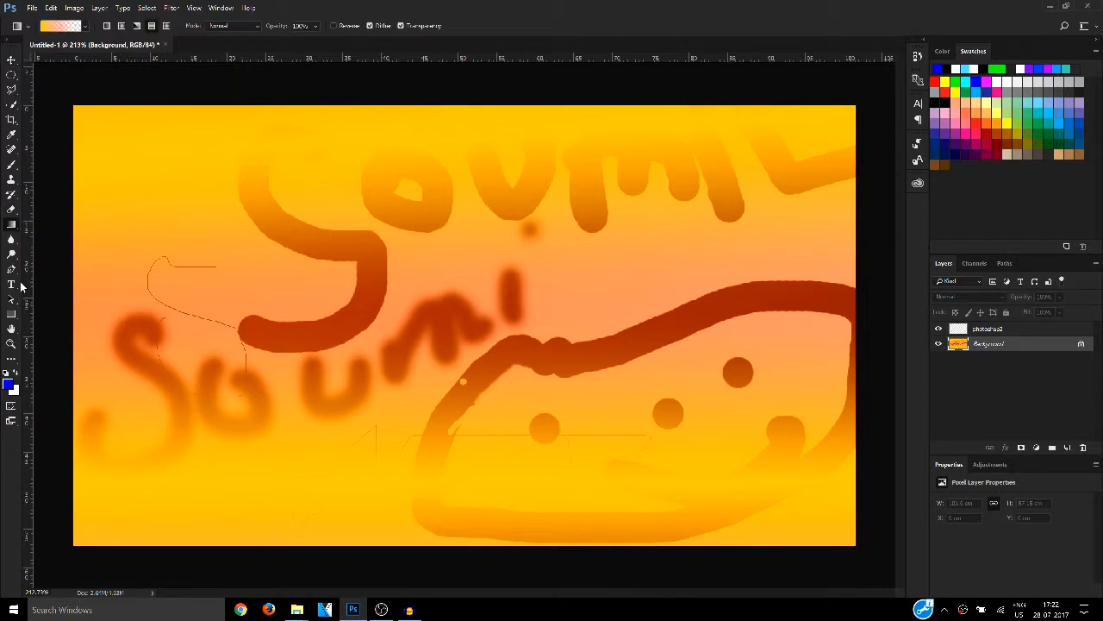
left_click(11, 224)
left_click(45, 236)
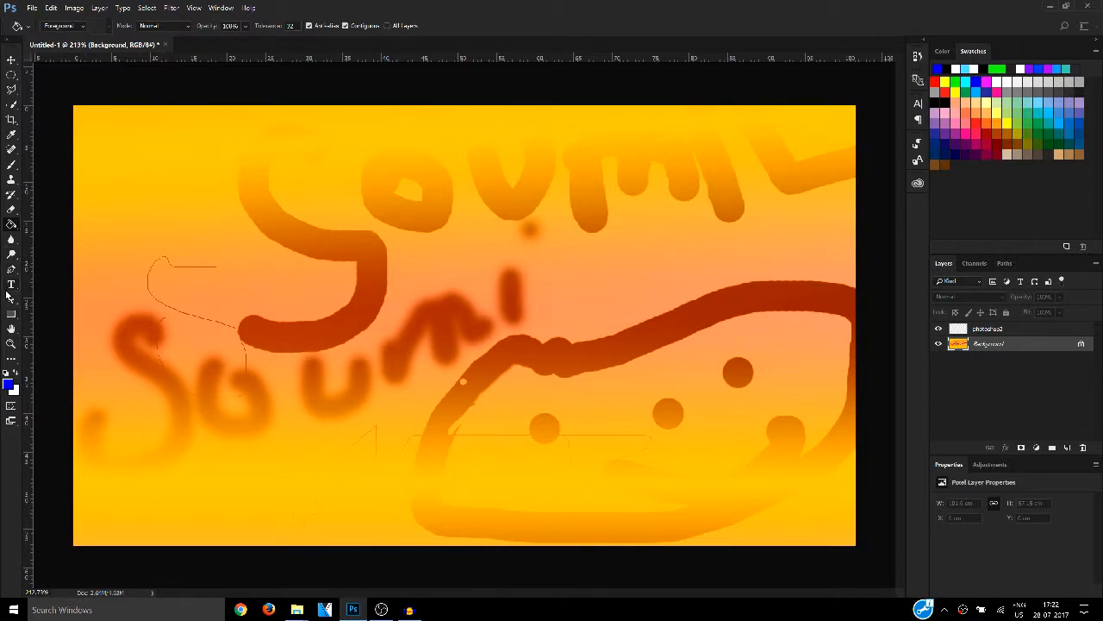
Step: Add the horizontal text "UIG" at 200 pt over the lower-left part of the canvas
left_click(11, 286)
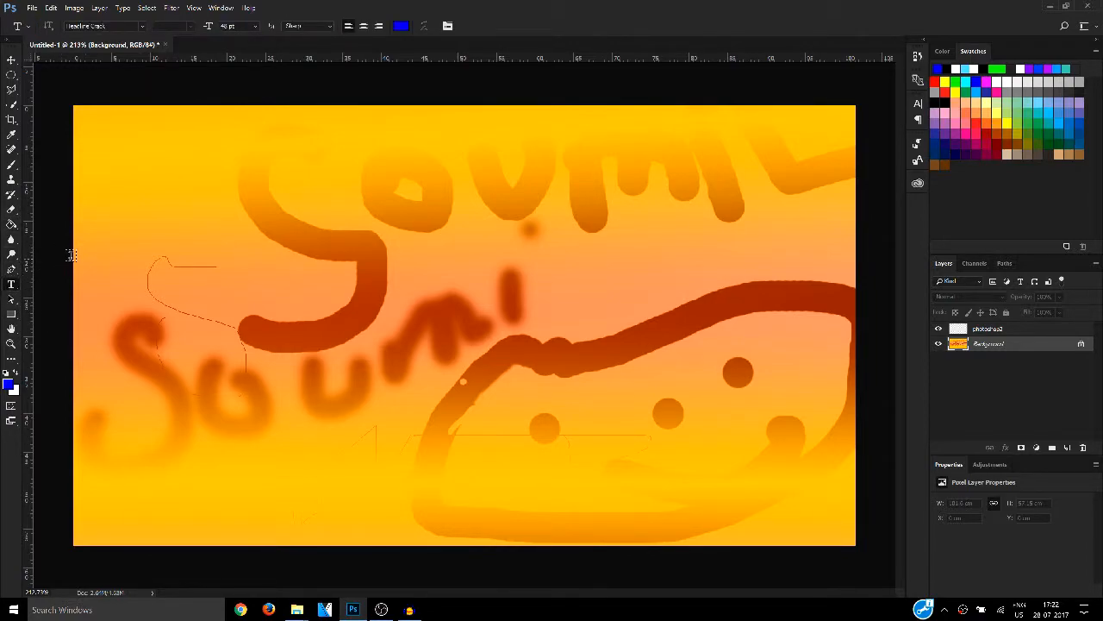
left_click(178, 400)
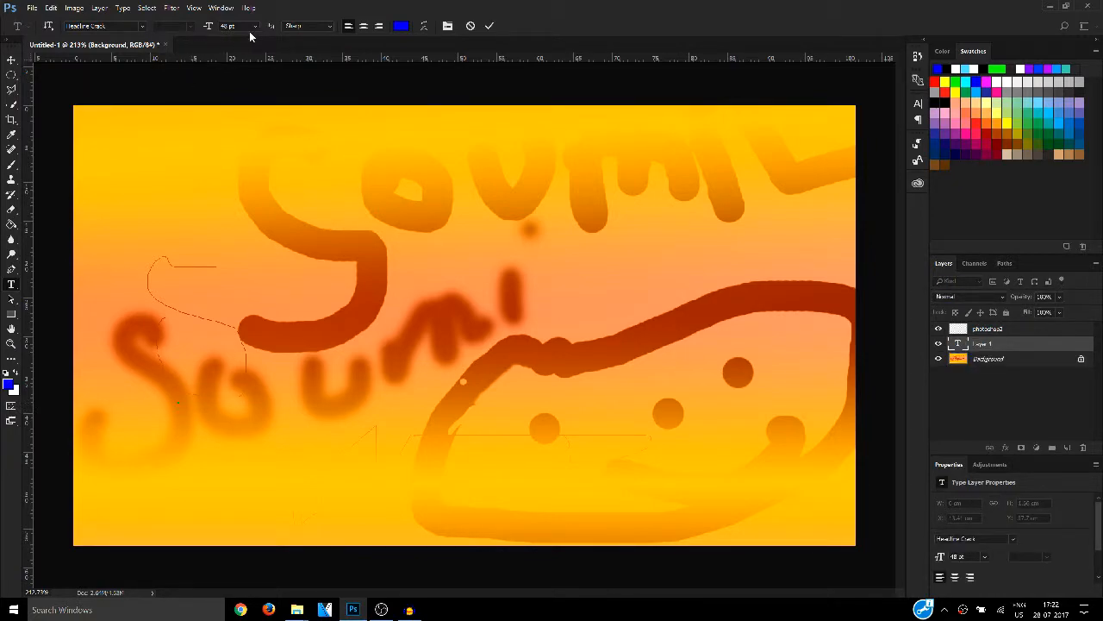
left_click(227, 25)
type("200")
type("UIG")
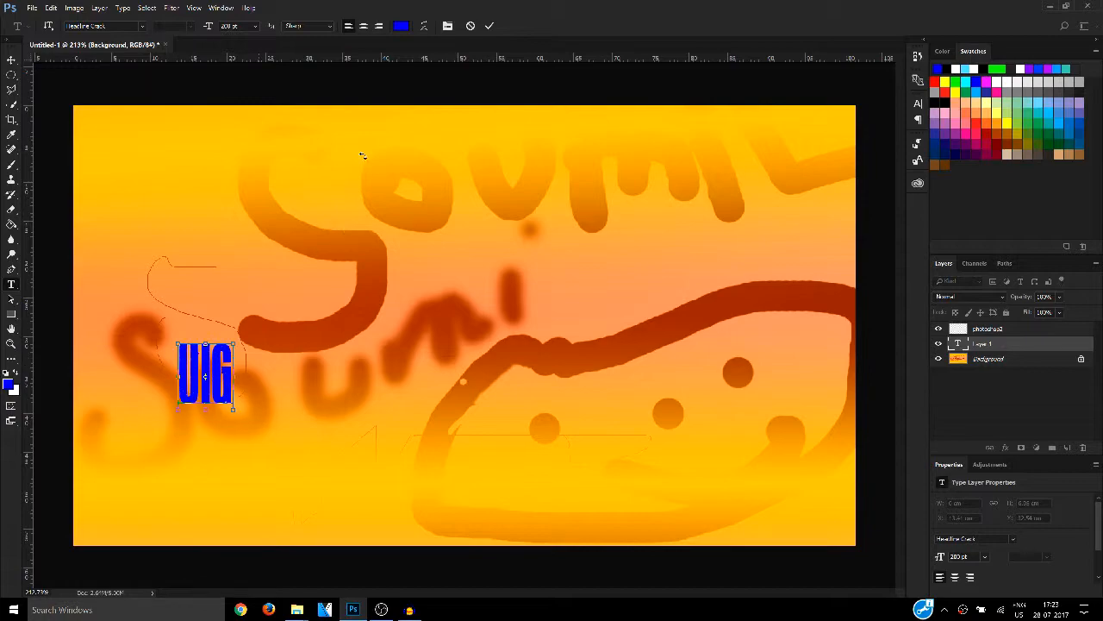
key("ctrl+a")
left_click(490, 25)
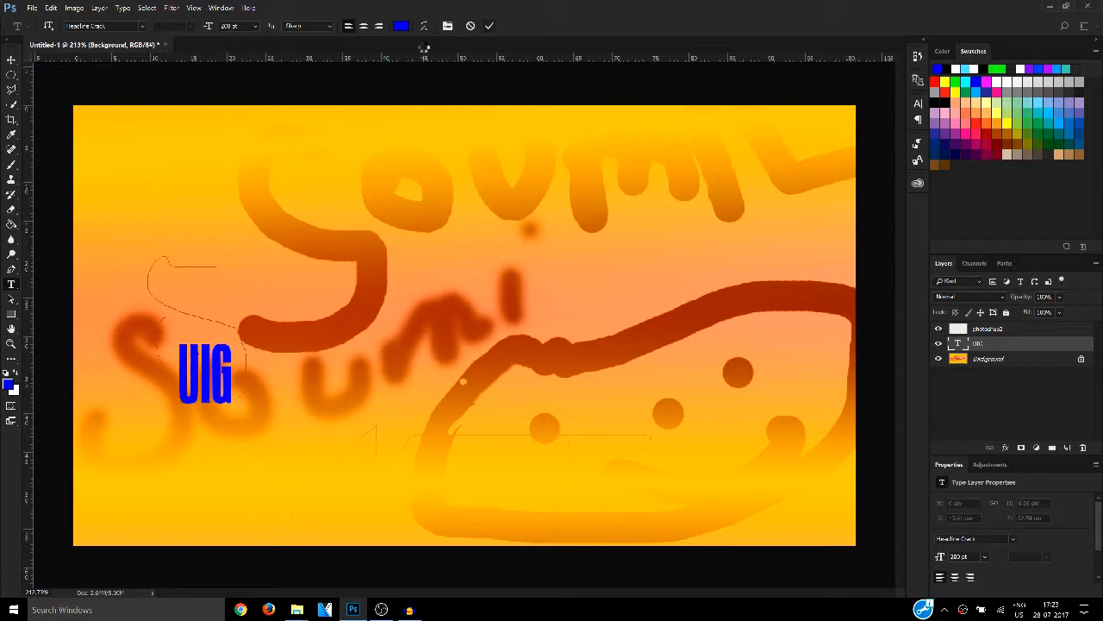
Step: Widen the tracking of the UIG text to 1180, and replace the whole text with the letter O
left_click(223, 379)
key("ctrl+a")
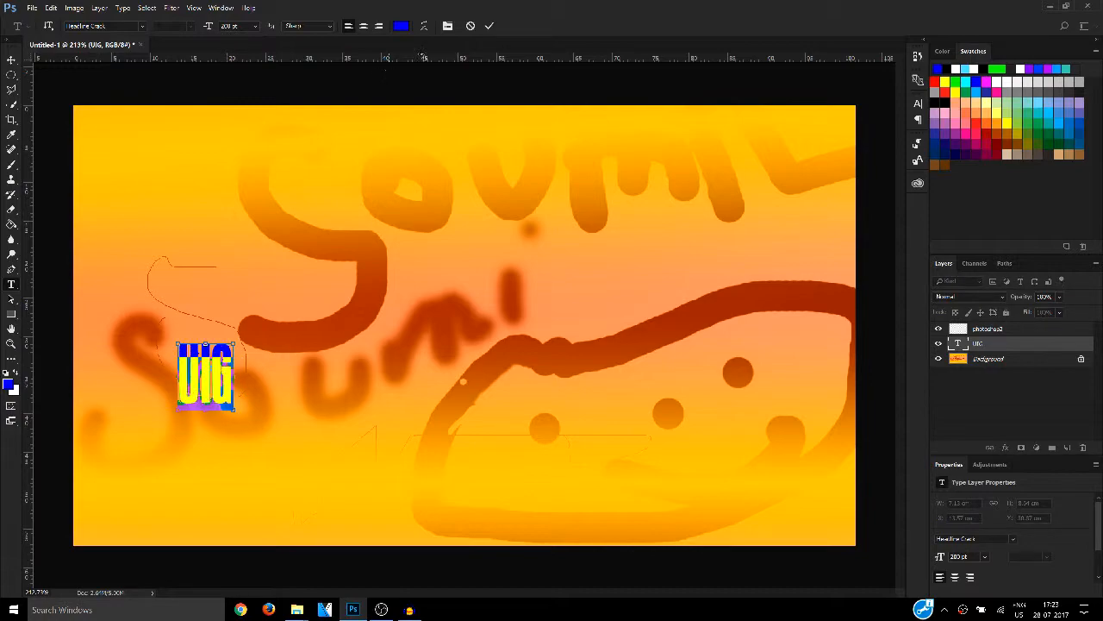
left_click(447, 26)
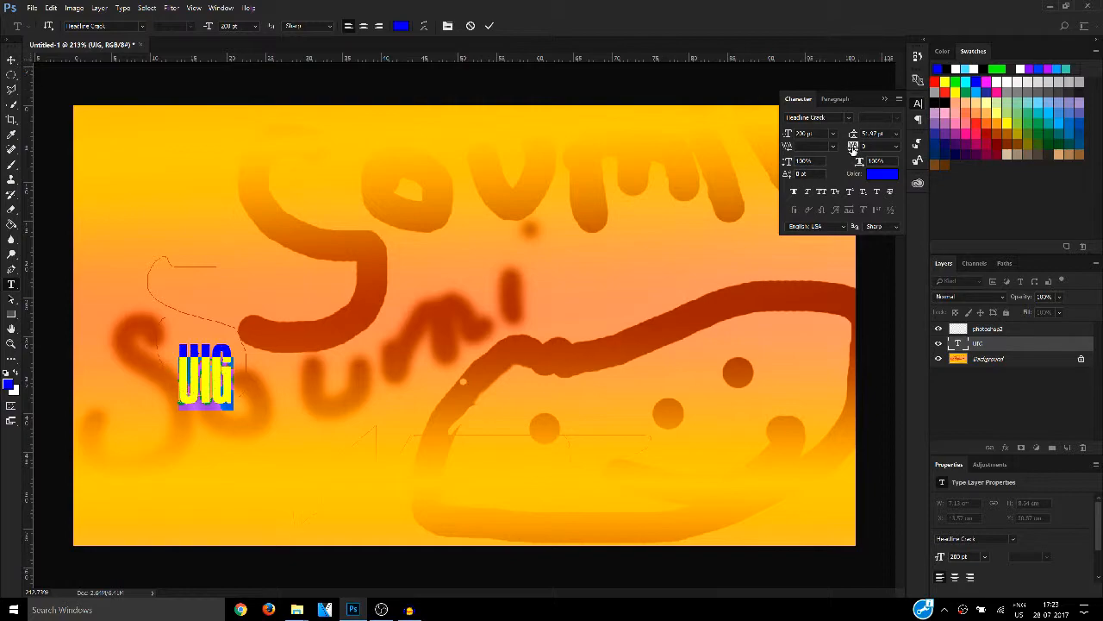
left_click_drag(853, 147, 886, 148)
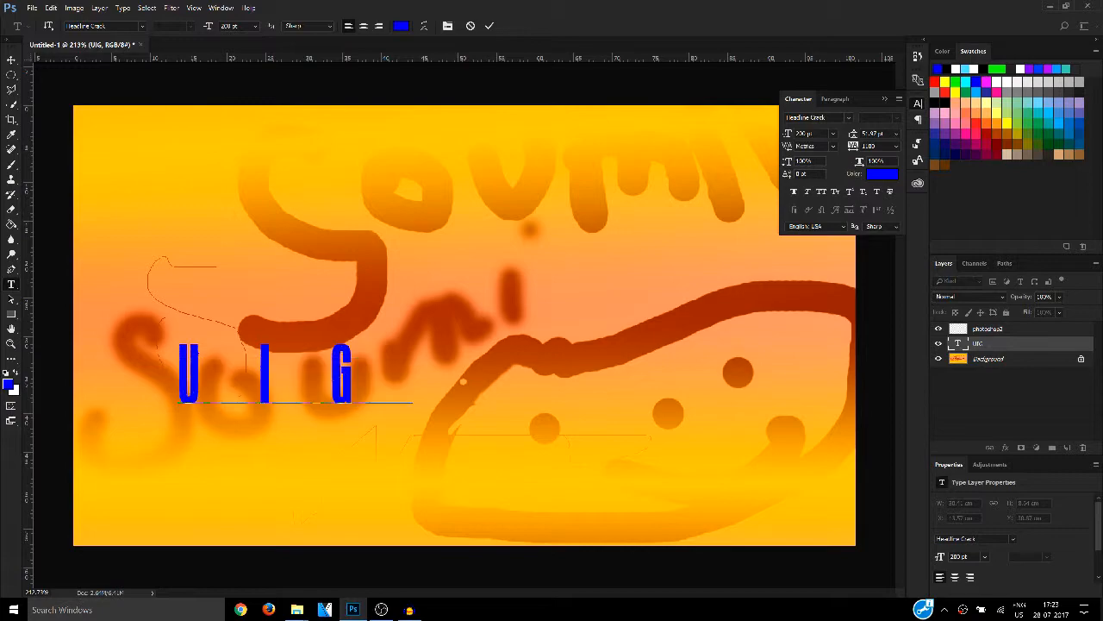
type("O")
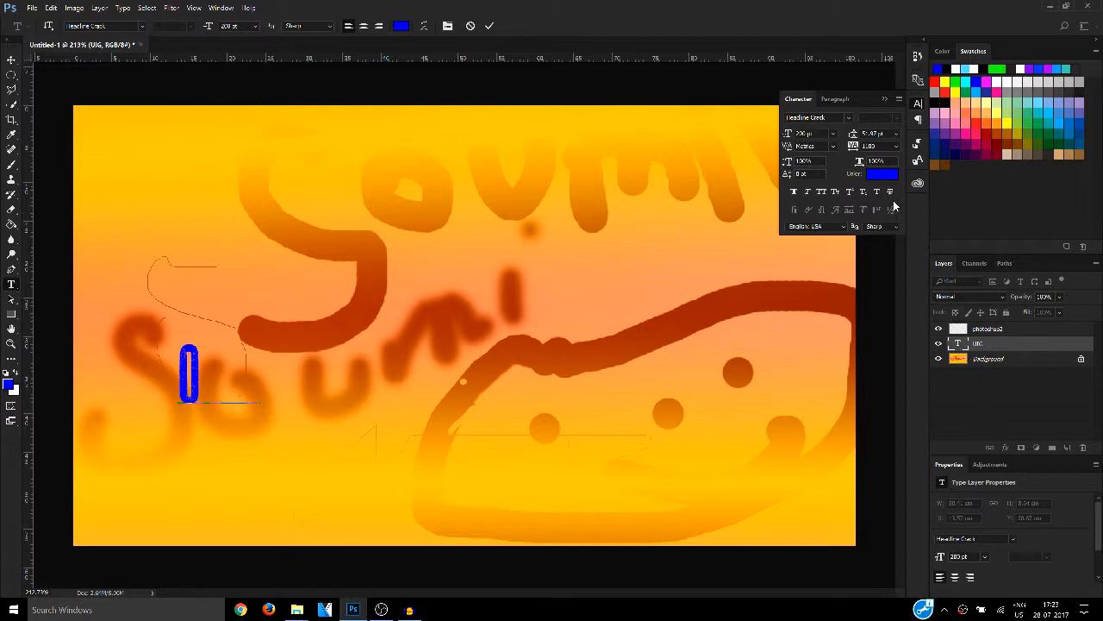
Step: Try to set the tracking to 0 and the text colour to orange-red without selecting the letter O
left_click(869, 146)
key("BackSpace")
type("0")
left_click(883, 174)
left_click(807, 340)
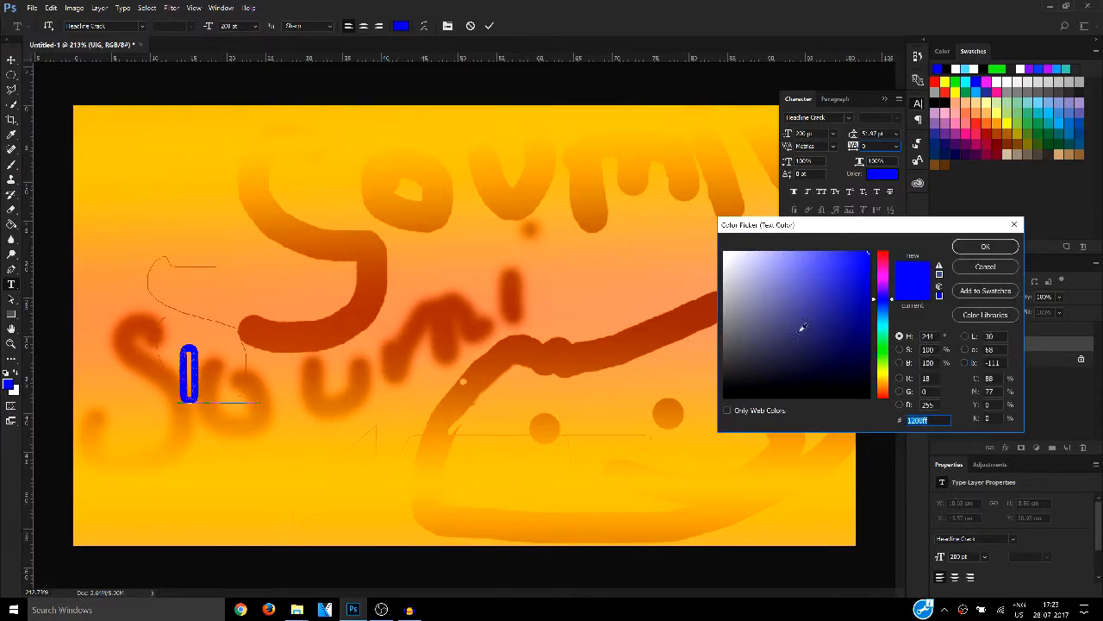
left_click(883, 399)
left_click(869, 254)
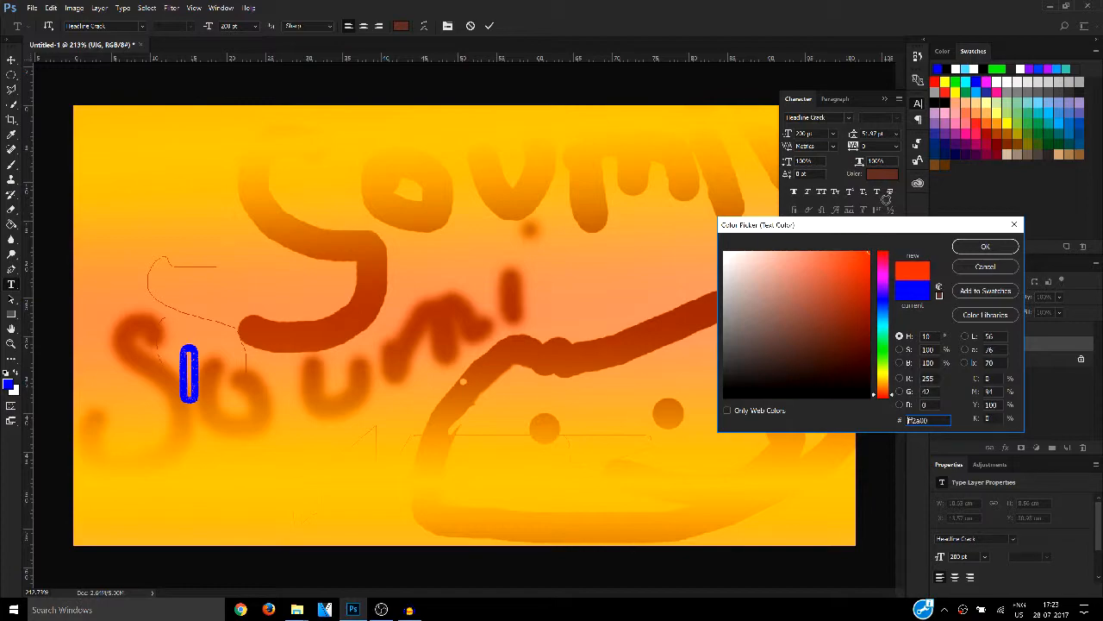
left_click(985, 247)
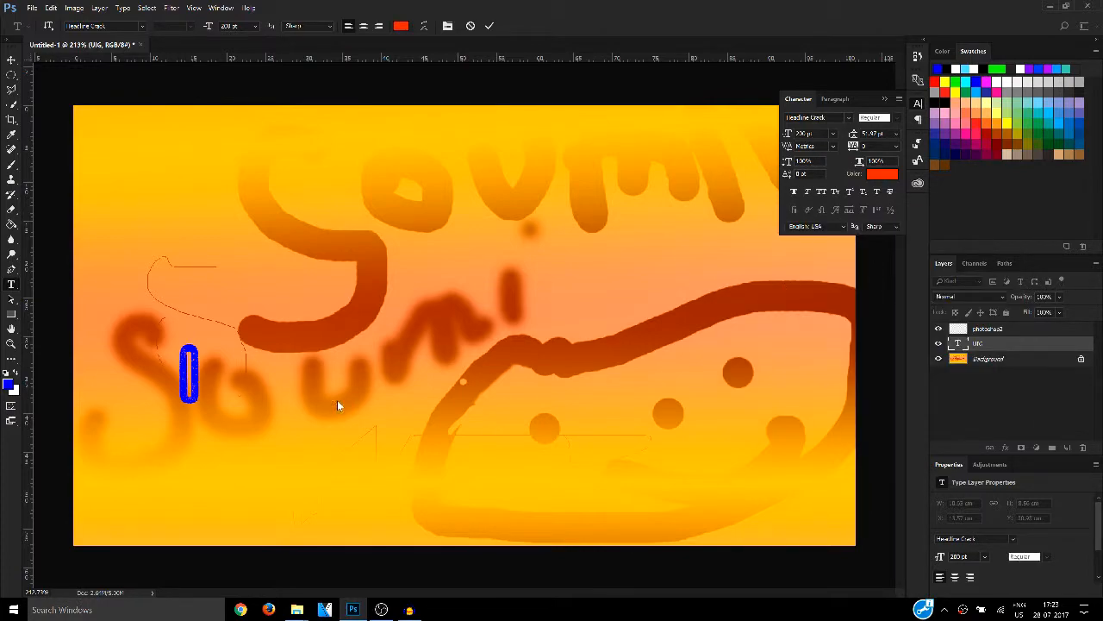
left_click(197, 375)
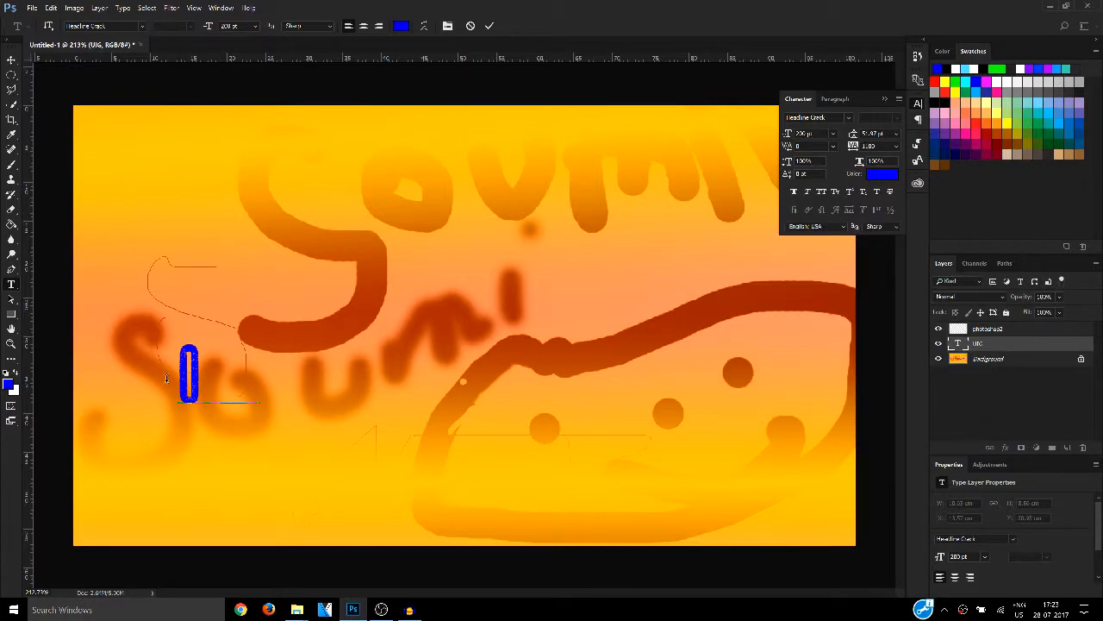
Step: Select the letter O and change its text colour to a bright orange-red
double_click(173, 357)
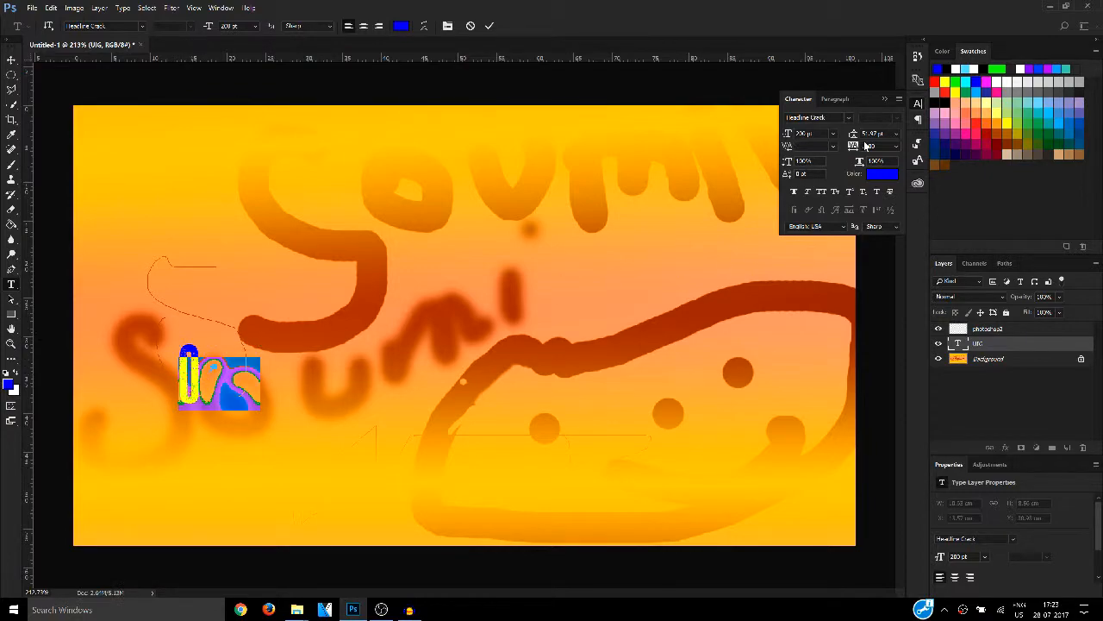
left_click(876, 174)
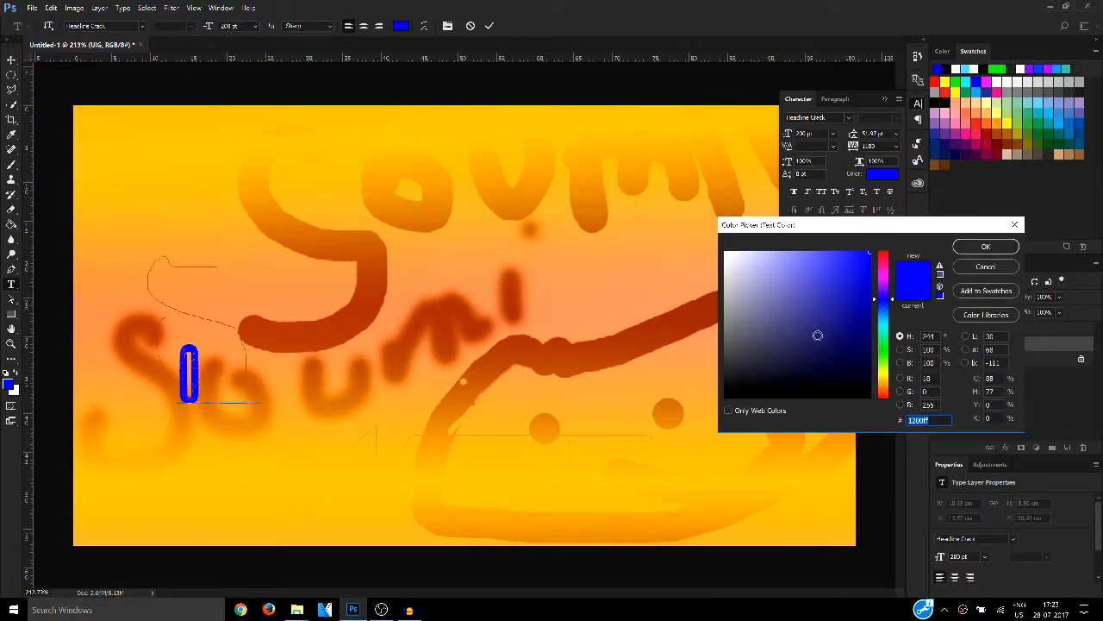
left_click(883, 394)
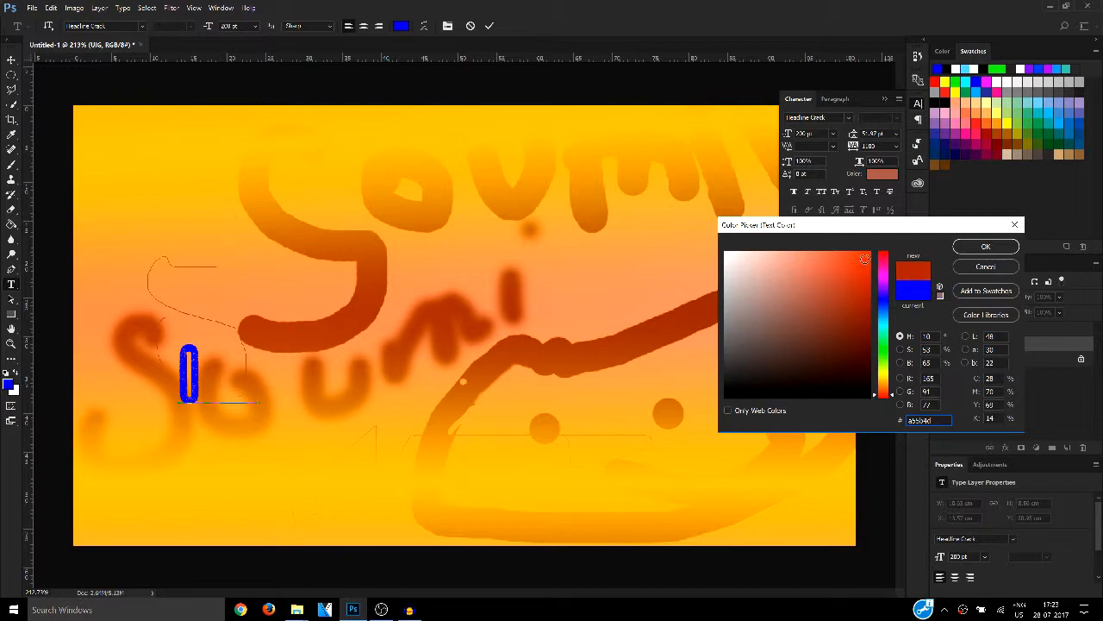
left_click(964, 250)
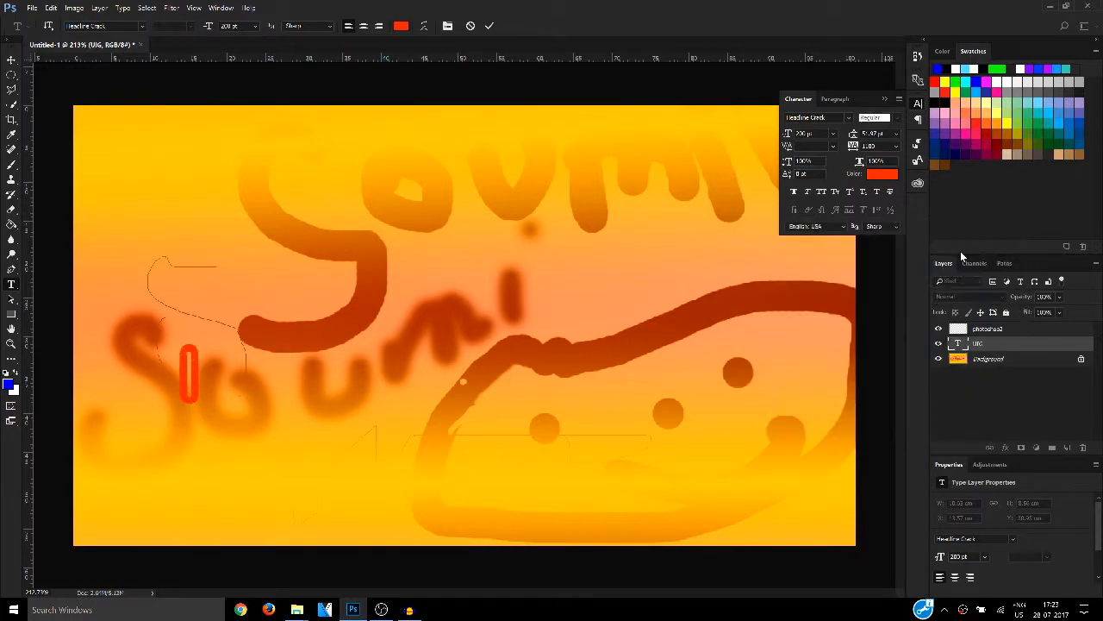
Step: Set the tracking of the letter O to 0, stretch its vertical scale to 139%, and commit the text
key("ctrl+a")
left_click(869, 146)
type("0")
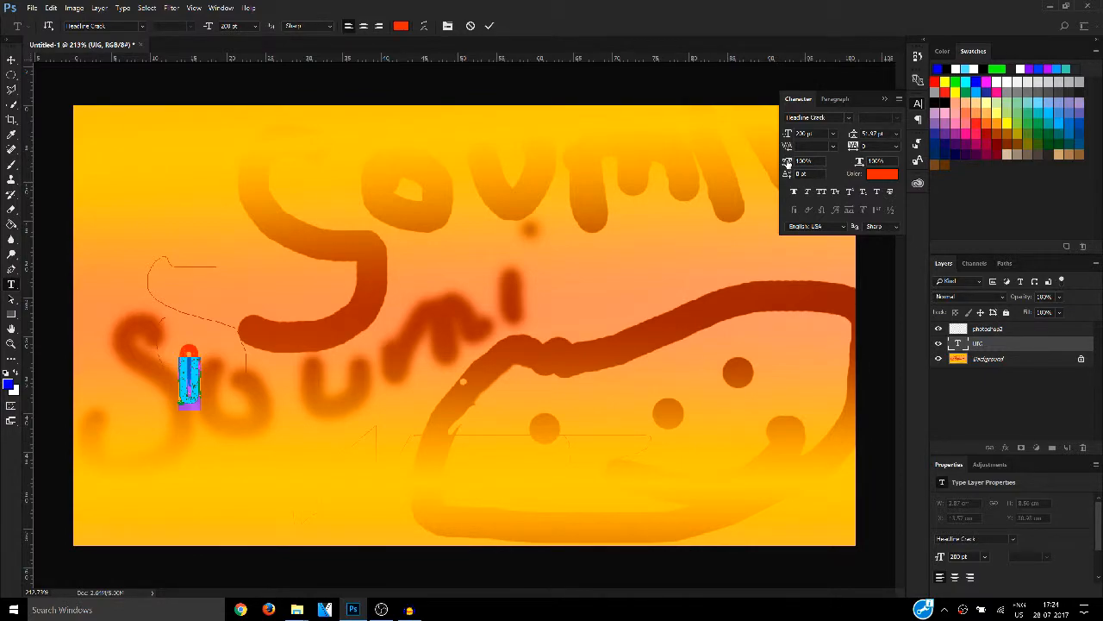
mouse_move(787, 162)
left_mouse_down()
mouse_move(741, 164)
mouse_move(809, 162)
left_mouse_up()
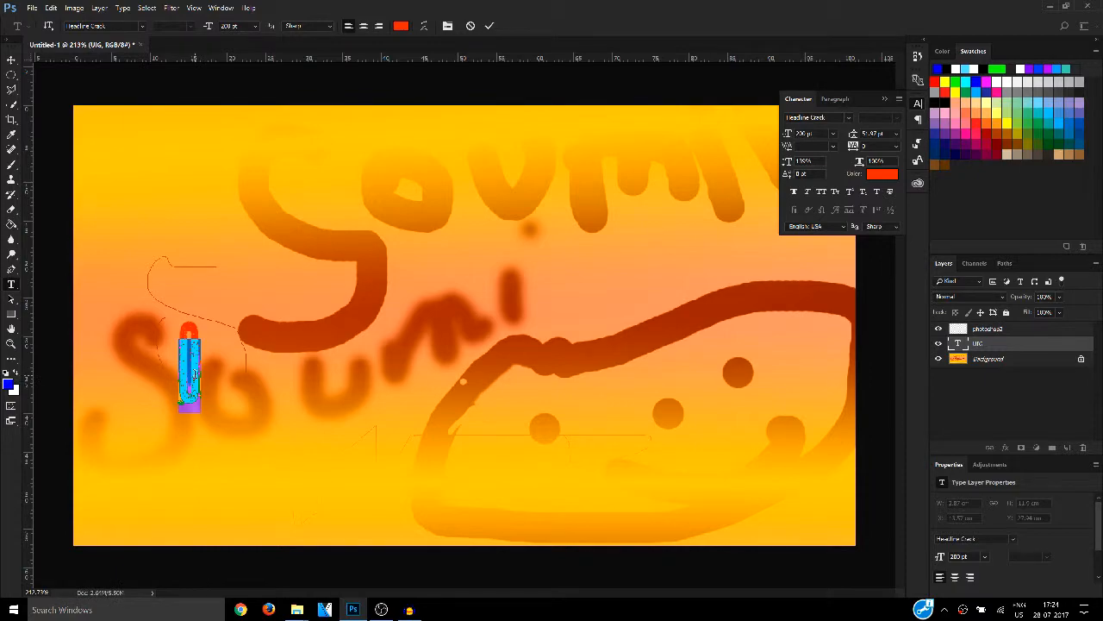
left_click(195, 374)
key("ctrl+Return")
Step: Append a long run of random capital letters after the letter O, and clear the whole text
left_click(188, 385)
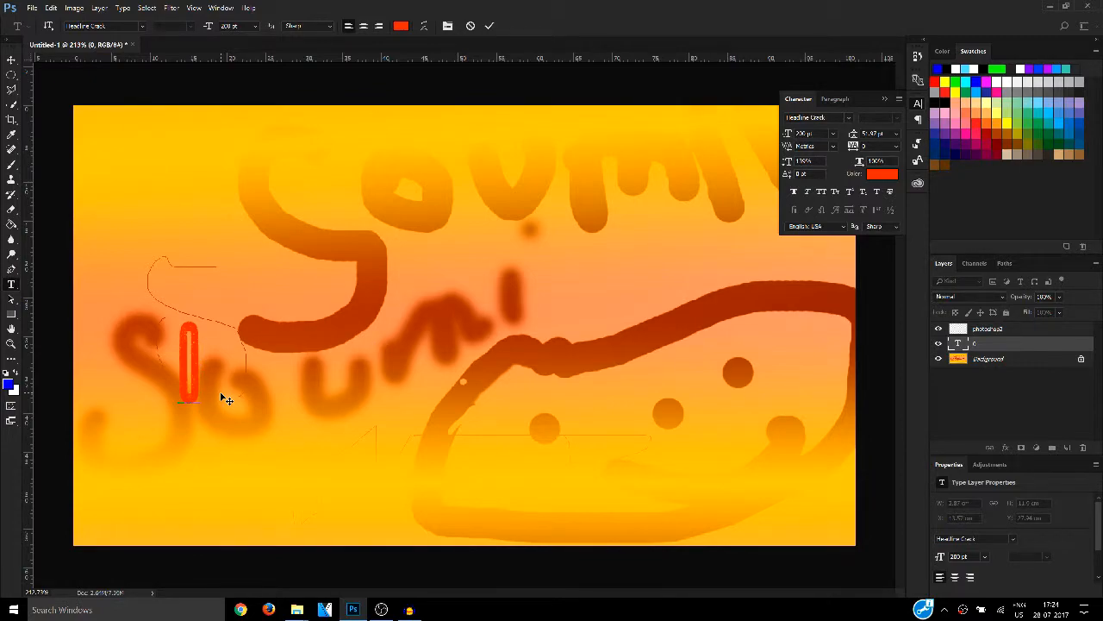
type("JUJJOSAJOJCOSJOJUDOJDOJSOJCOSJO")
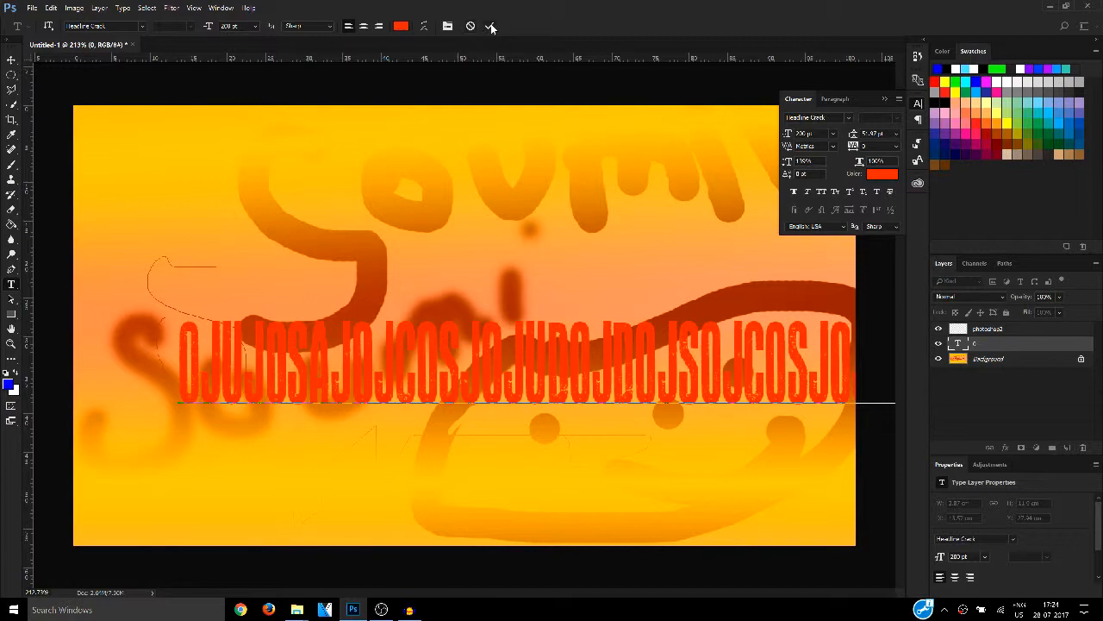
left_click(364, 350)
key("ctrl+a")
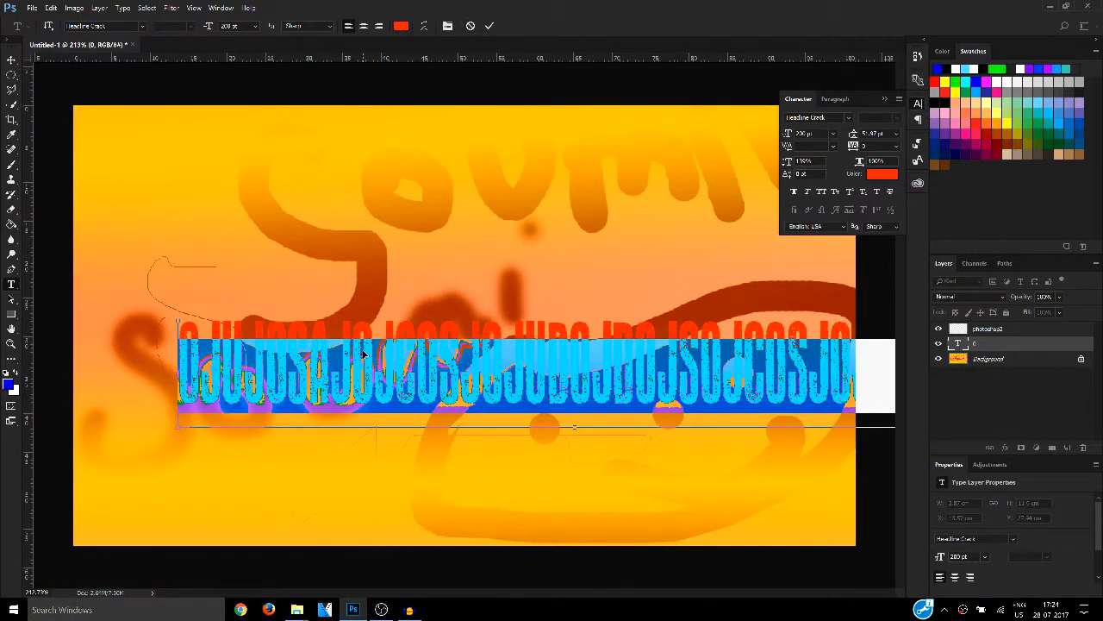
key("BackSpace")
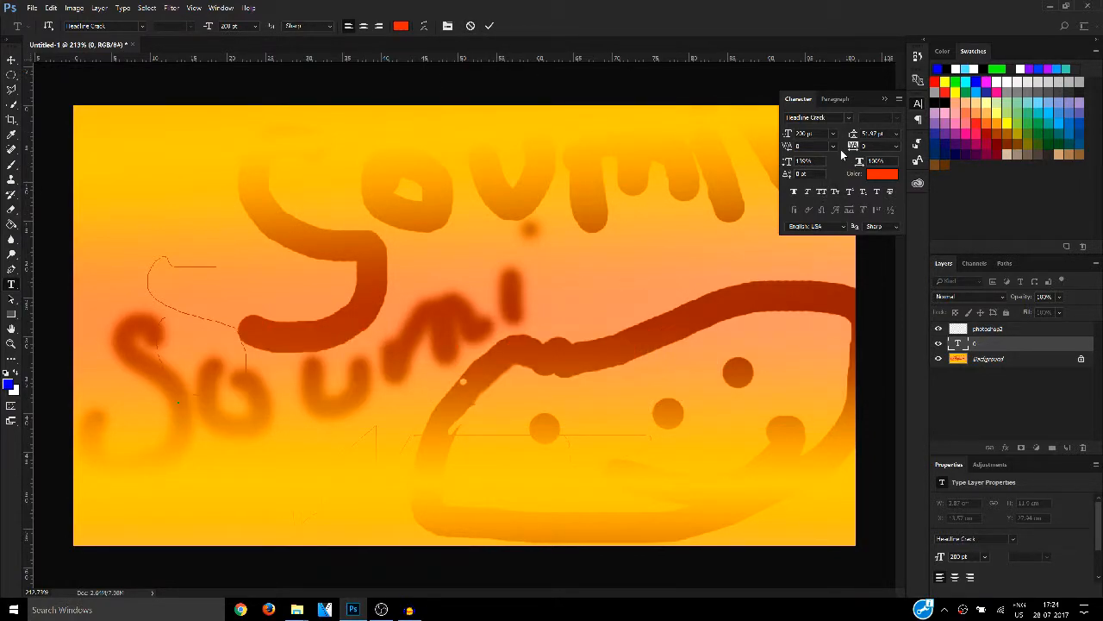
Step: Close the Character settings, look over the Type tool variants, and discard the open text edit
mouse_move(852, 140)
left_mouse_down()
mouse_move(846, 155)
mouse_move(878, 154)
mouse_move(848, 156)
left_mouse_up()
left_click(884, 99)
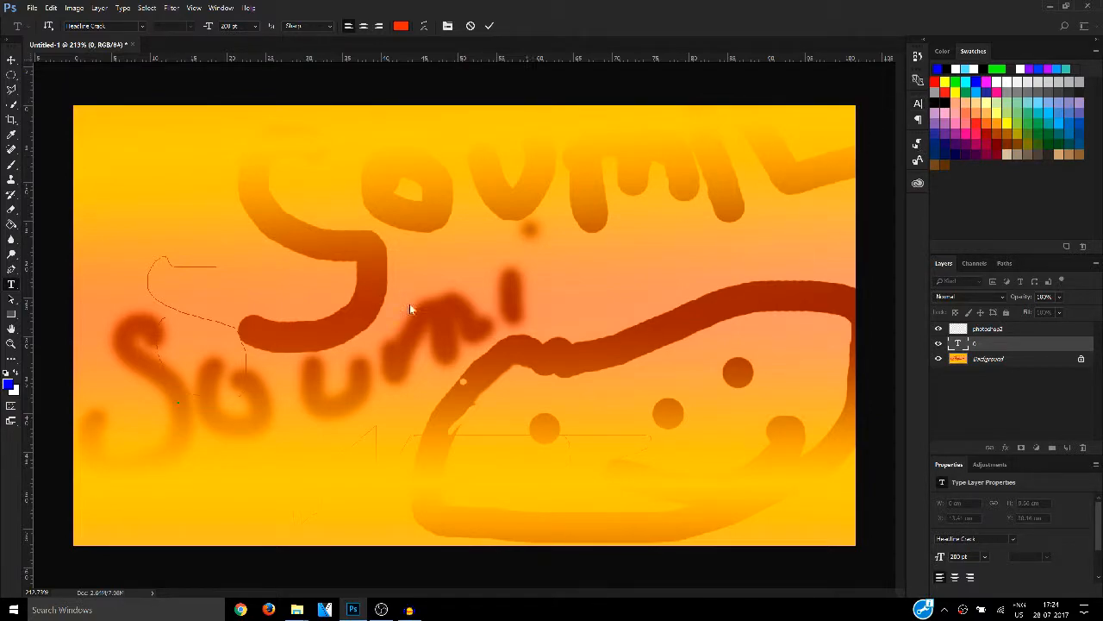
right_click(9, 285)
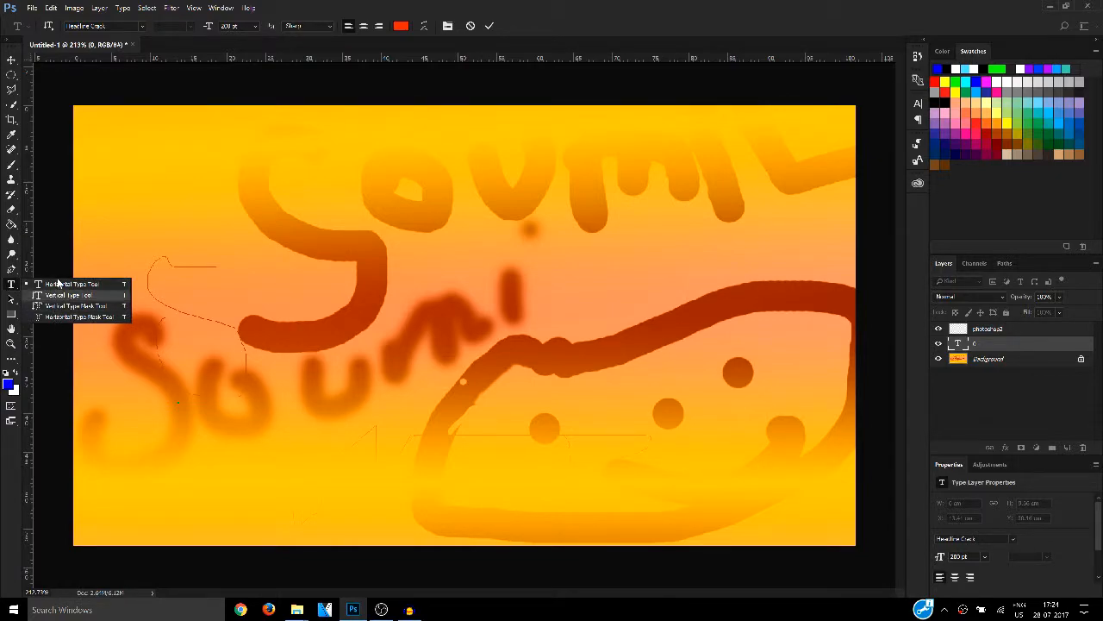
left_click(10, 285)
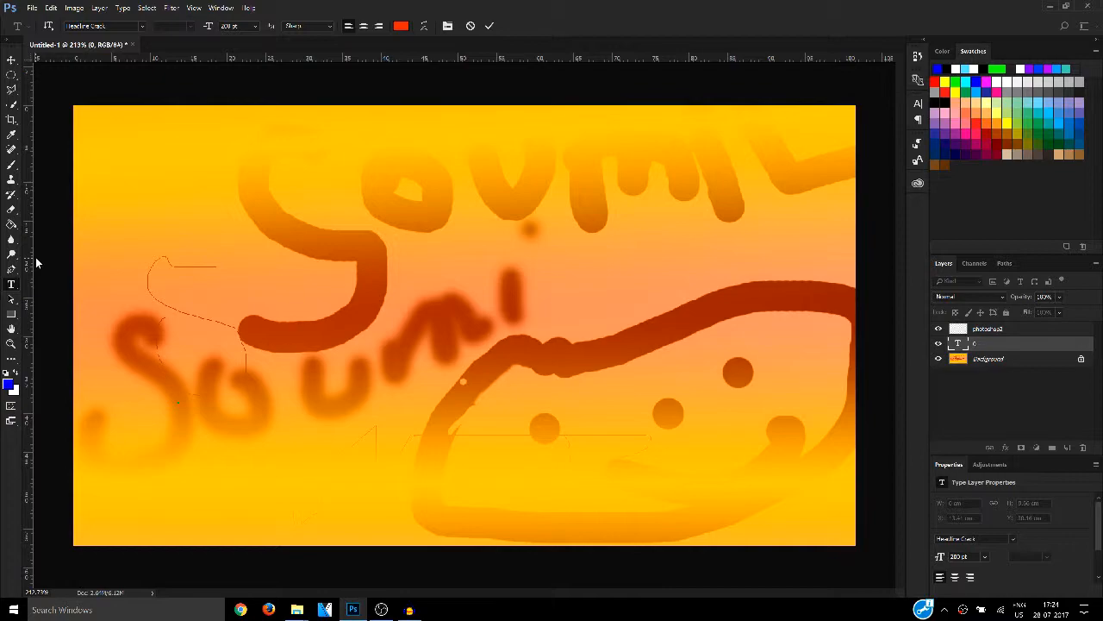
key("ctrl+Return")
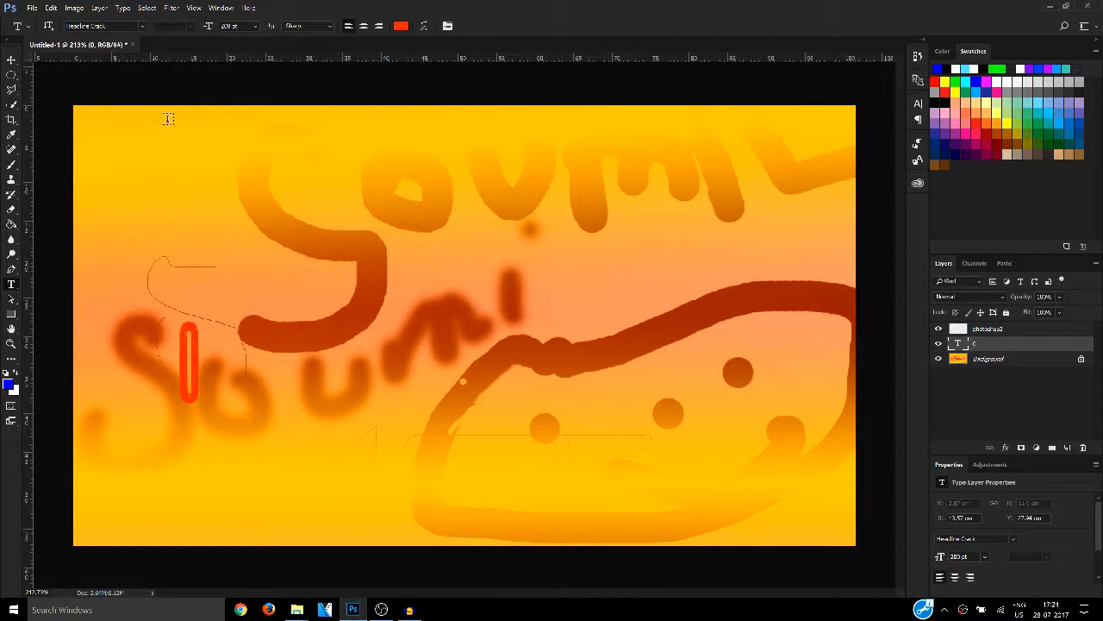
Step: Move the letter O to about X 45 cm, Y 11.6 cm, and reset the foreground and background colours to black and white
key("v")
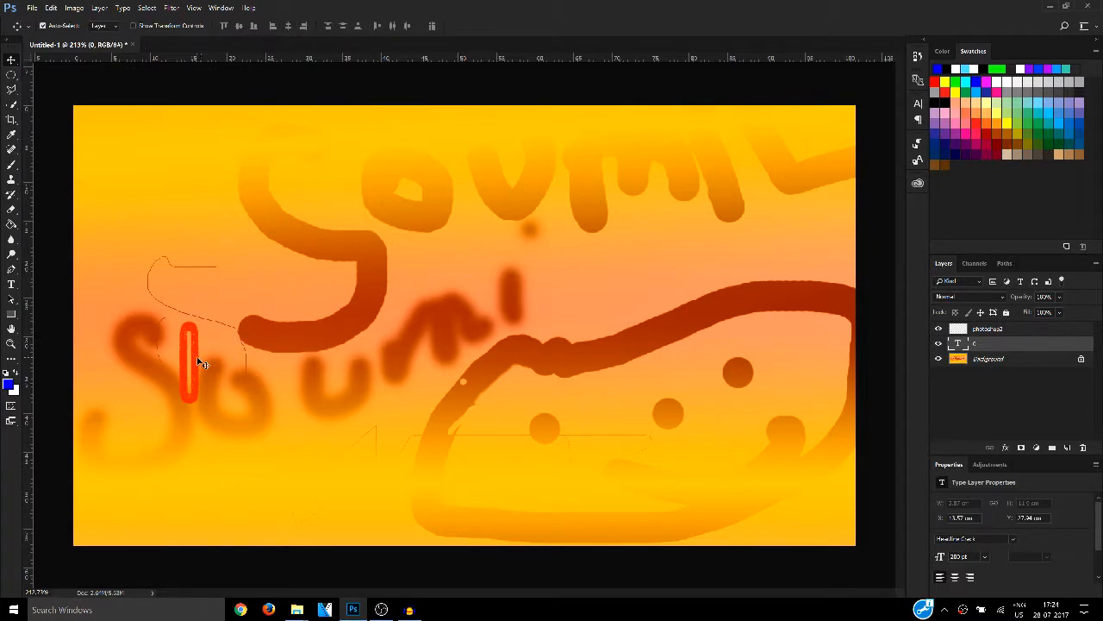
left_click_drag(199, 362, 355, 244)
left_click_drag(439, 238, 439, 238)
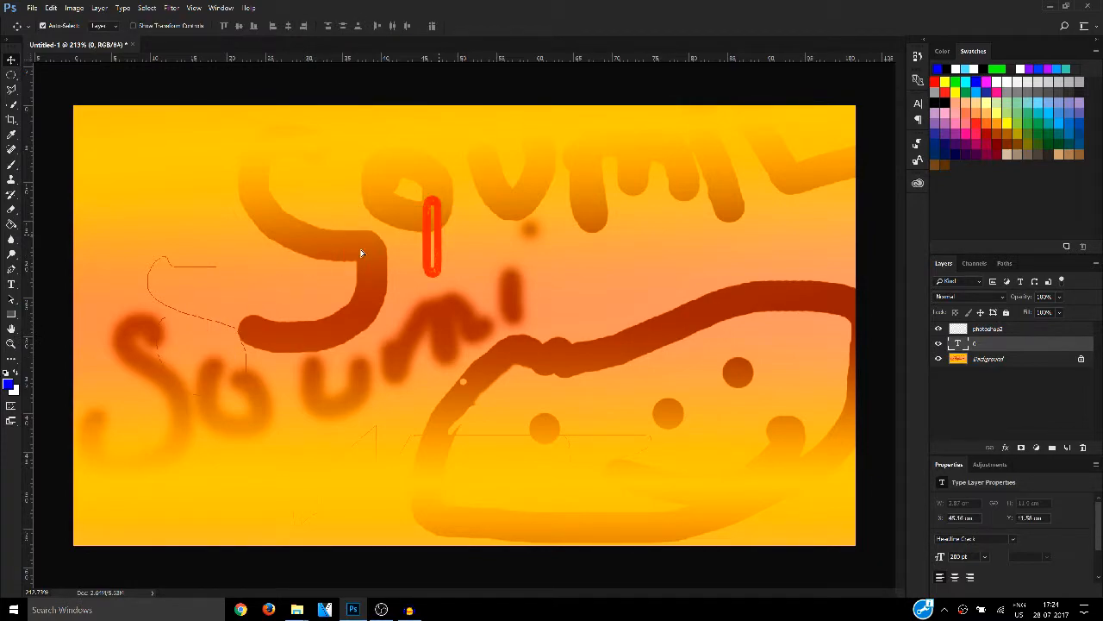
key("d")
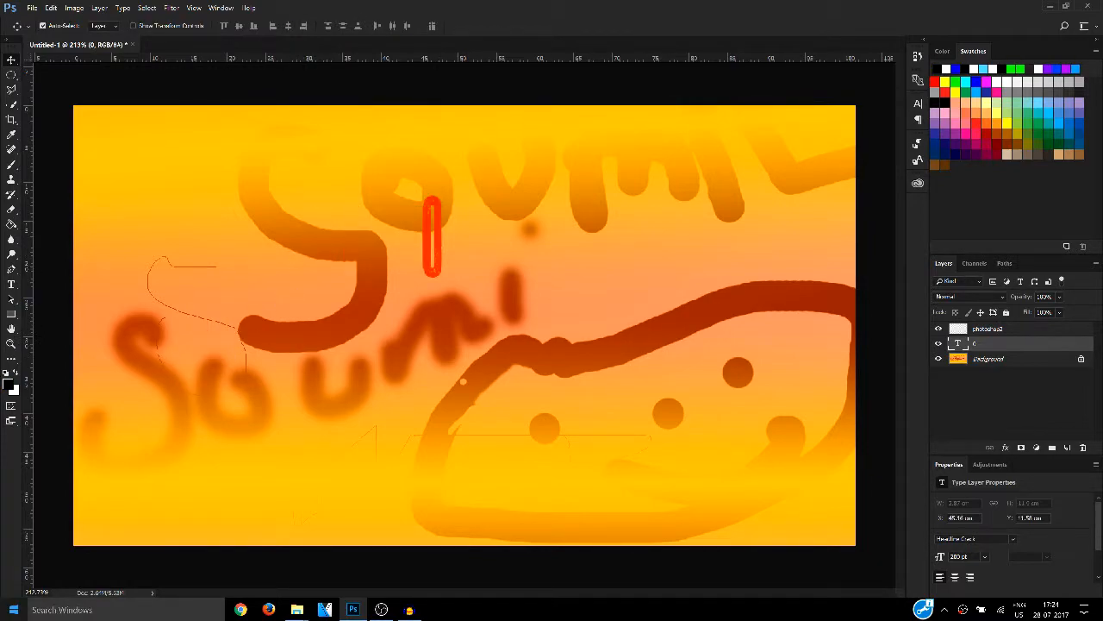